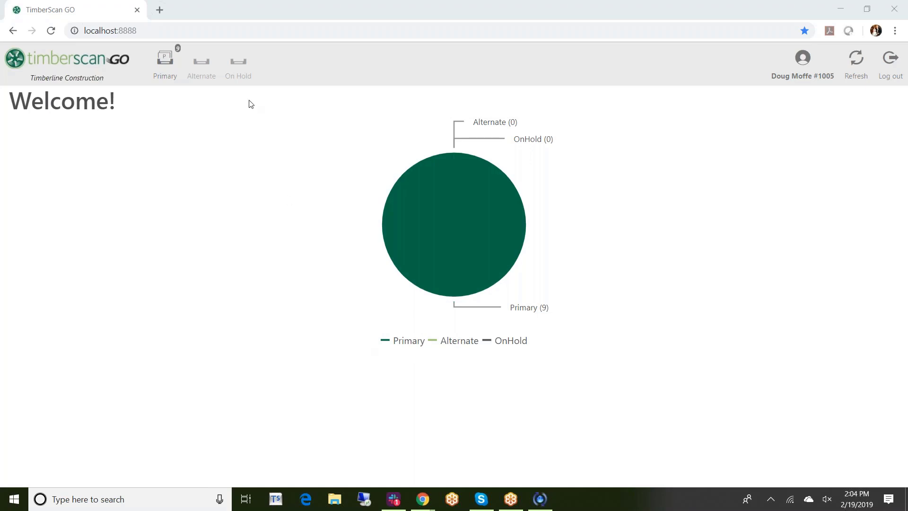
Open the Primary invoices list and scroll through all nine cards down to Tufnel Inc - 49310
{"action": "left_click", "coordinate": [165, 60]}
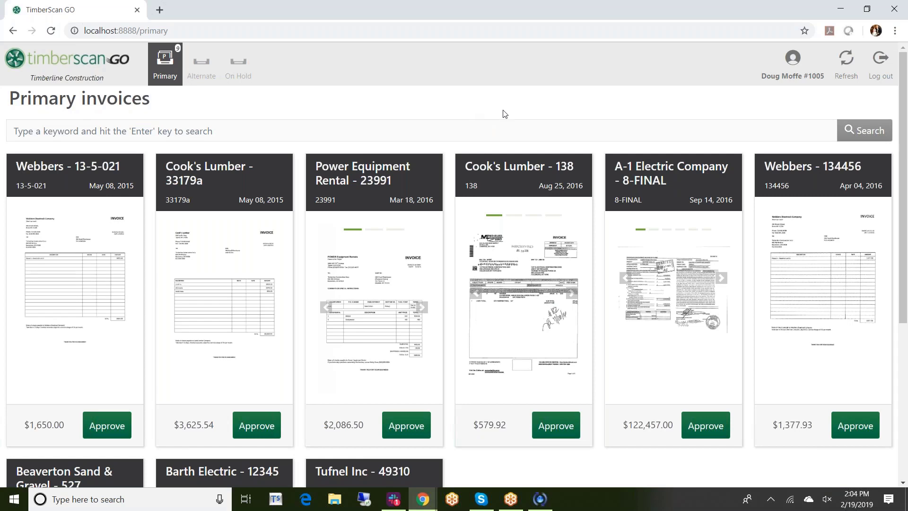
{"action": "key", "text": "F5"}
{"action": "scroll", "coordinate": [504, 114], "scroll_direction": "down", "scroll_amount": 1}
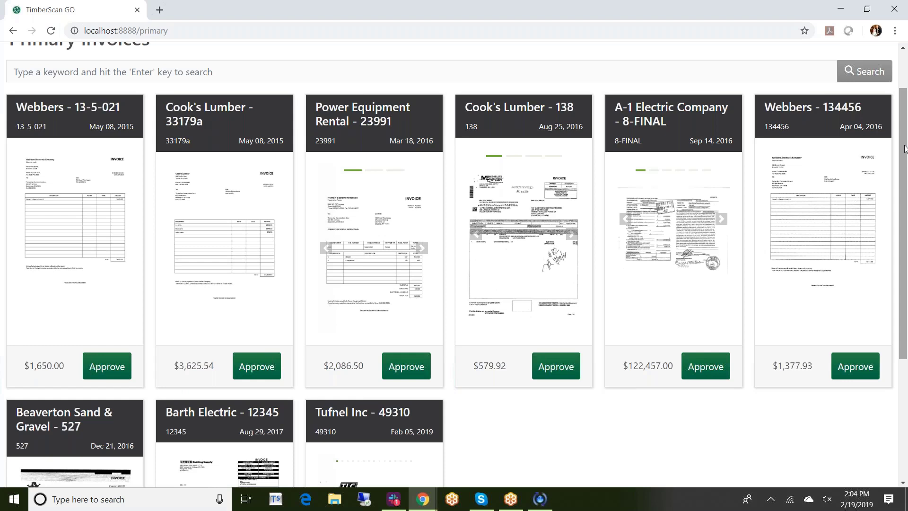
{"action": "left_click_drag", "start_coordinate": [904, 148], "coordinate": [890, 285]}
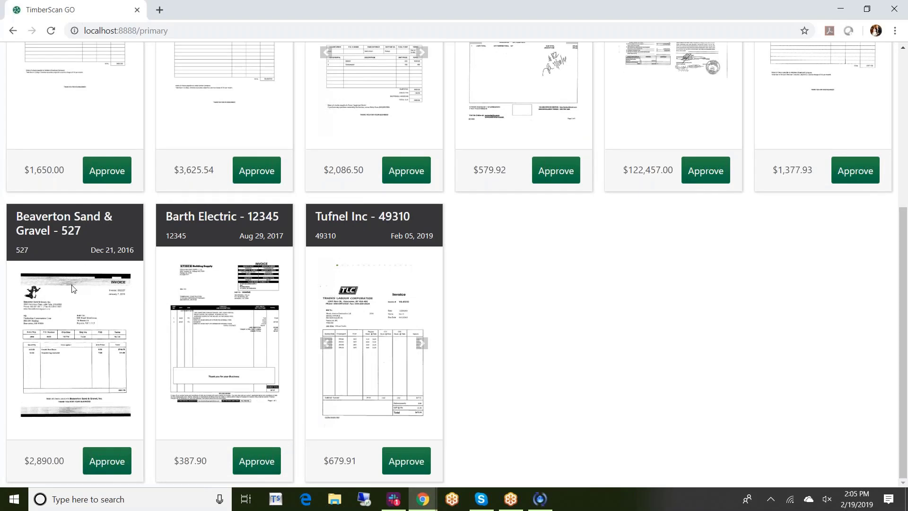
Open Beaverton Sand & Gravel invoice 527 and set its Description to 'Test'
{"action": "left_click", "coordinate": [72, 312]}
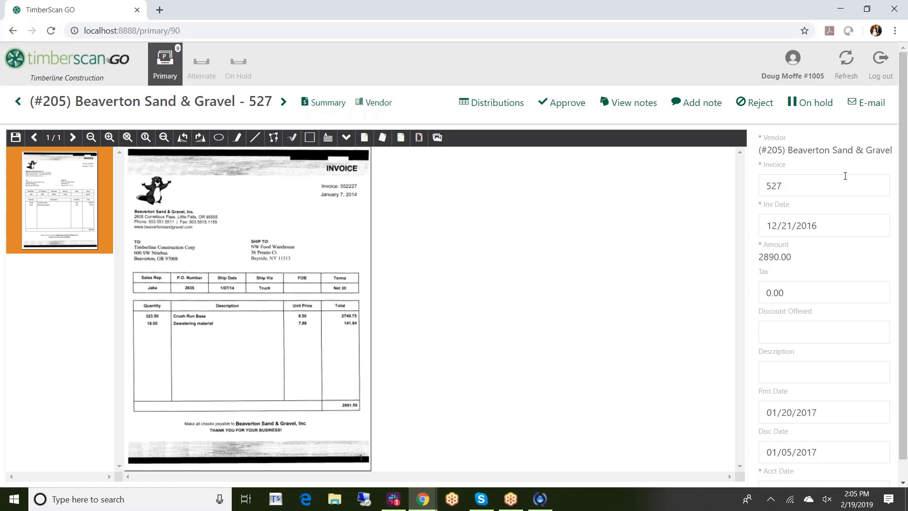
{"action": "scroll", "coordinate": [845, 176], "scroll_direction": "down", "scroll_amount": 1}
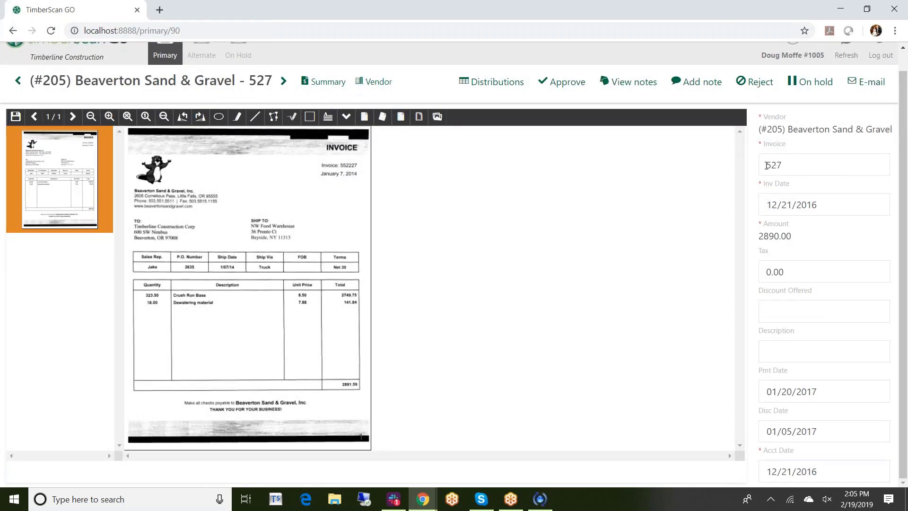
{"action": "left_click", "coordinate": [767, 166]}
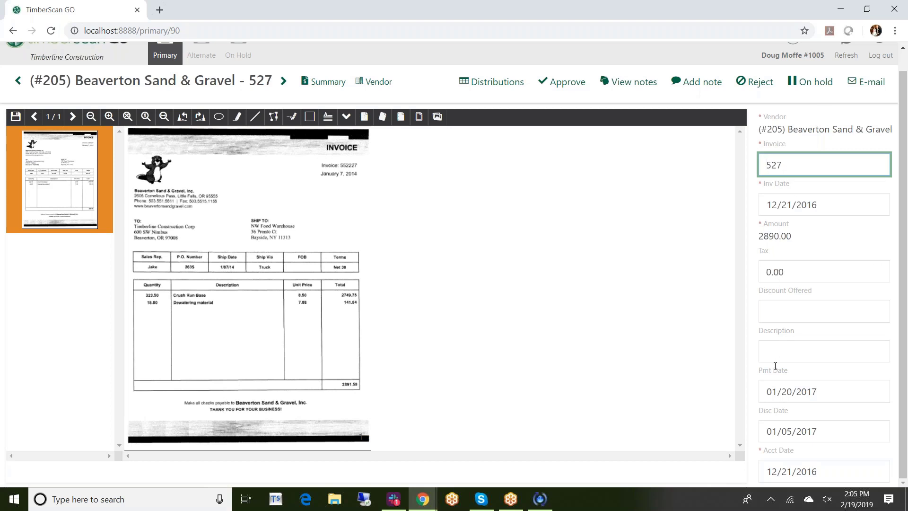
{"action": "left_click", "coordinate": [770, 353]}
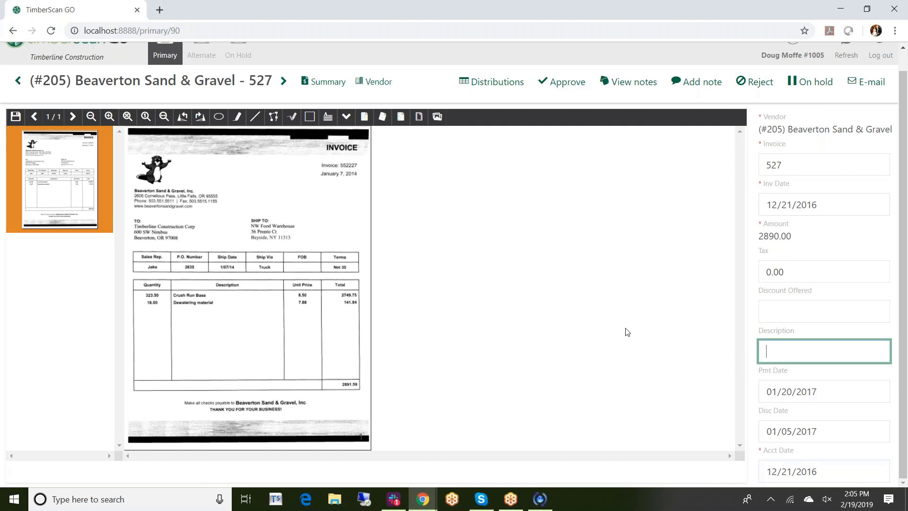
{"action": "type", "text": "Test"}
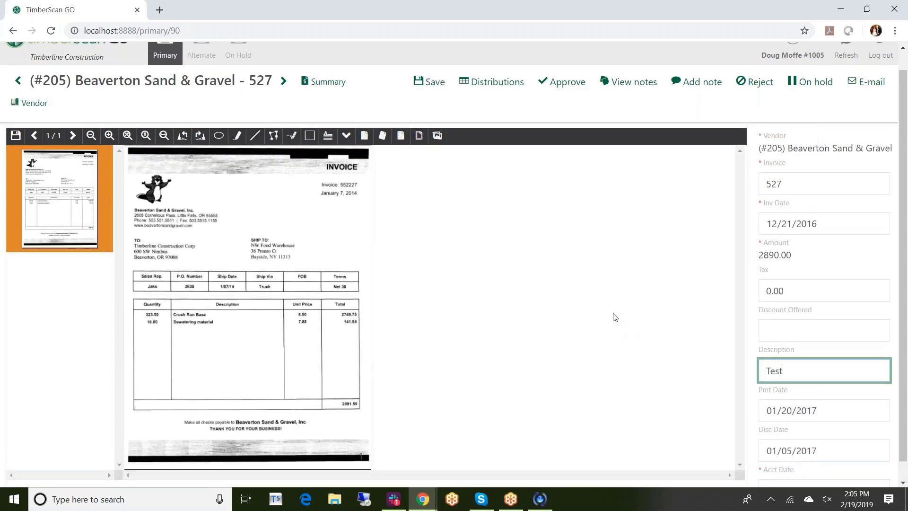
{"action": "left_click", "coordinate": [603, 322]}
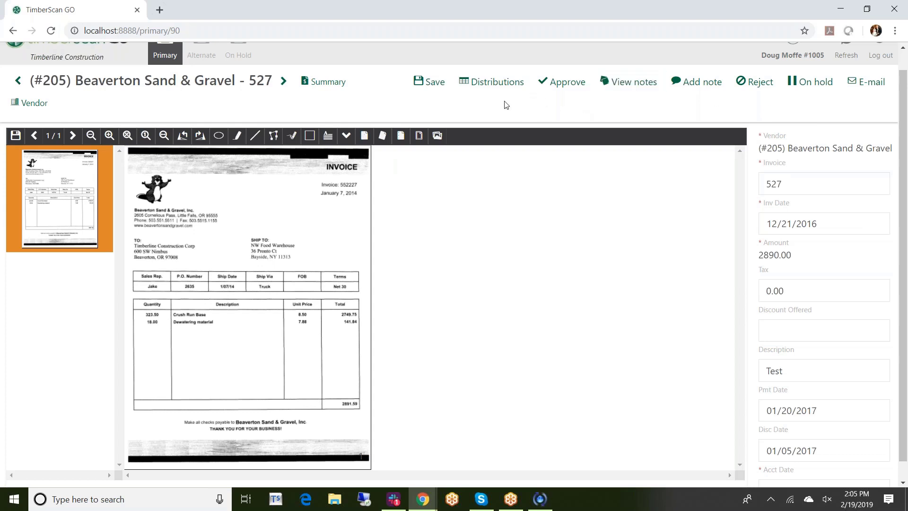
In Distributions, change the NW Food Warehouse line's Job to (#03-002) Clackamas Office Park #4
{"action": "left_click", "coordinate": [488, 84]}
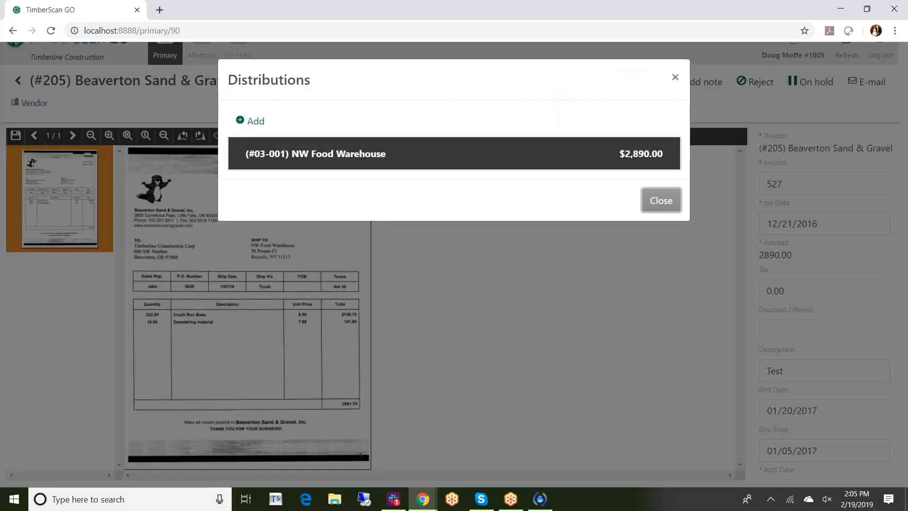
{"action": "left_click", "coordinate": [323, 155]}
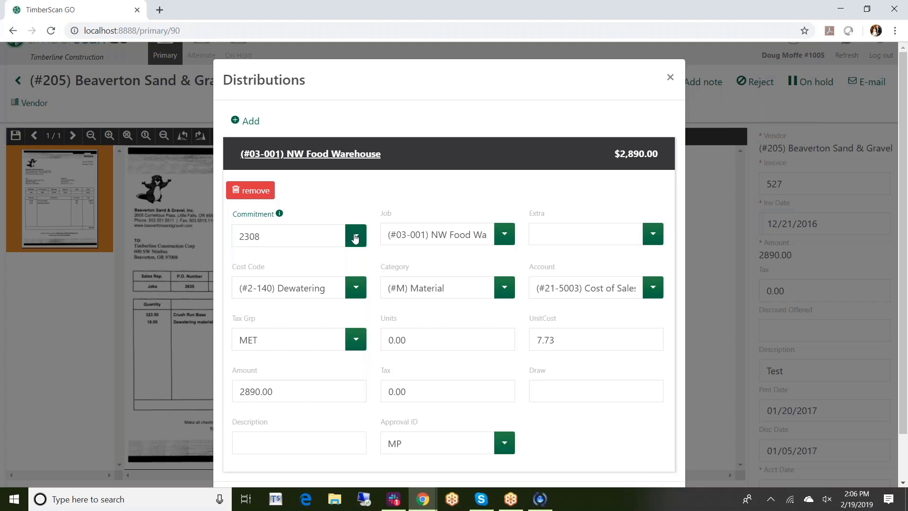
{"action": "left_click", "coordinate": [504, 234]}
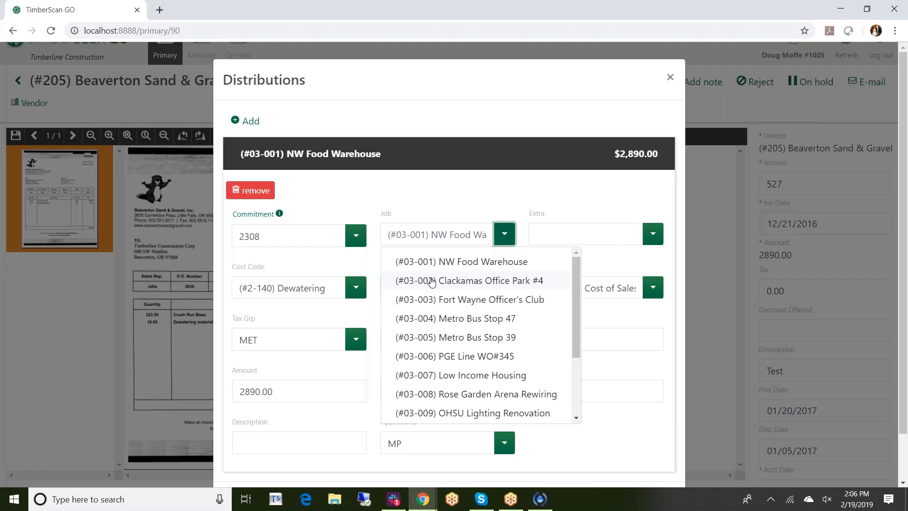
{"action": "left_click", "coordinate": [432, 281]}
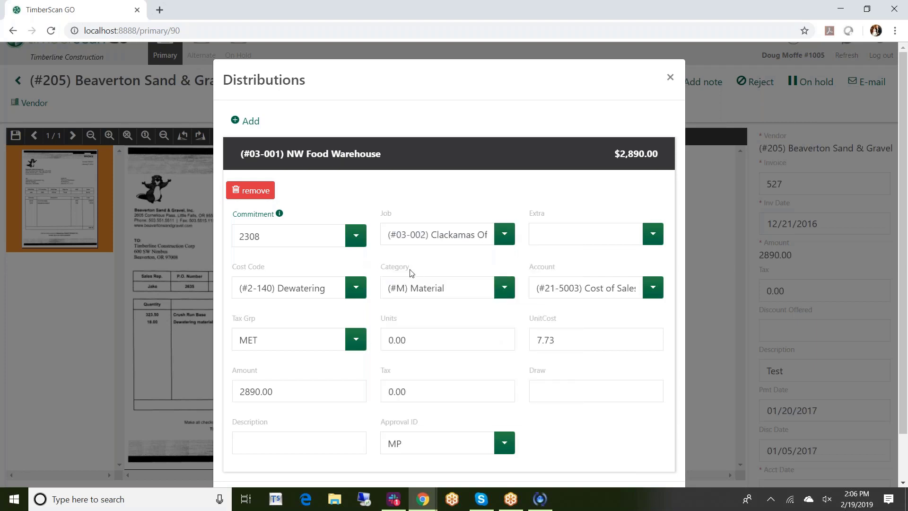
{"action": "scroll", "coordinate": [410, 274], "scroll_direction": "down", "scroll_amount": 1}
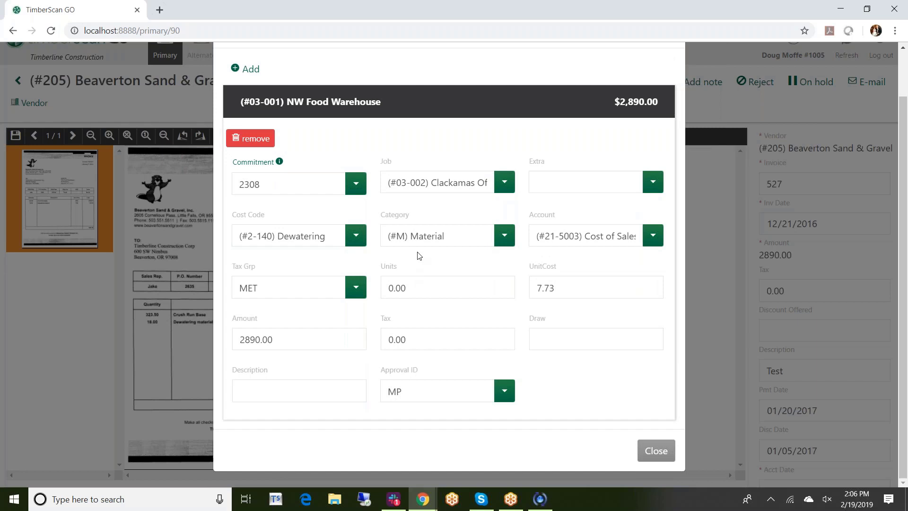
{"action": "scroll", "coordinate": [418, 255], "scroll_direction": "up", "scroll_amount": 1}
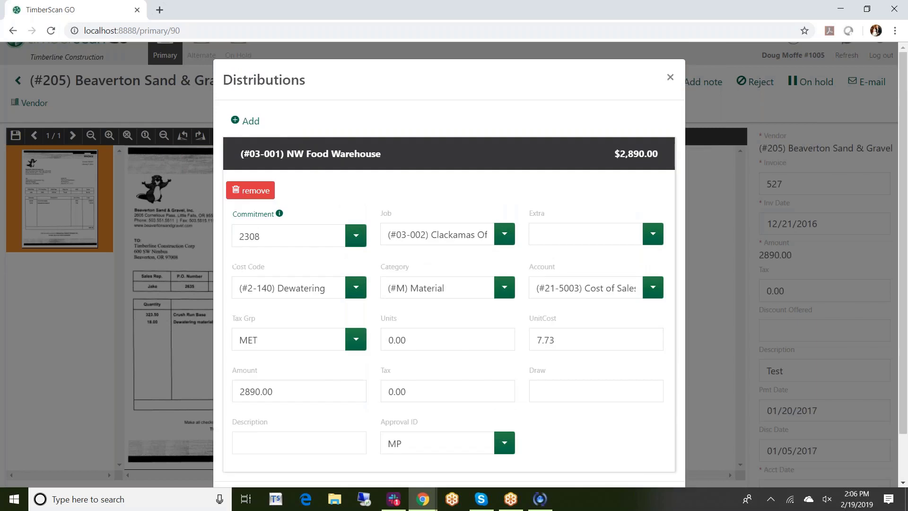
Add a distribution from commitment #2308 Fill Sand and Gravel item 1 (25843.47), then close Distributions
{"action": "left_click", "coordinate": [250, 122]}
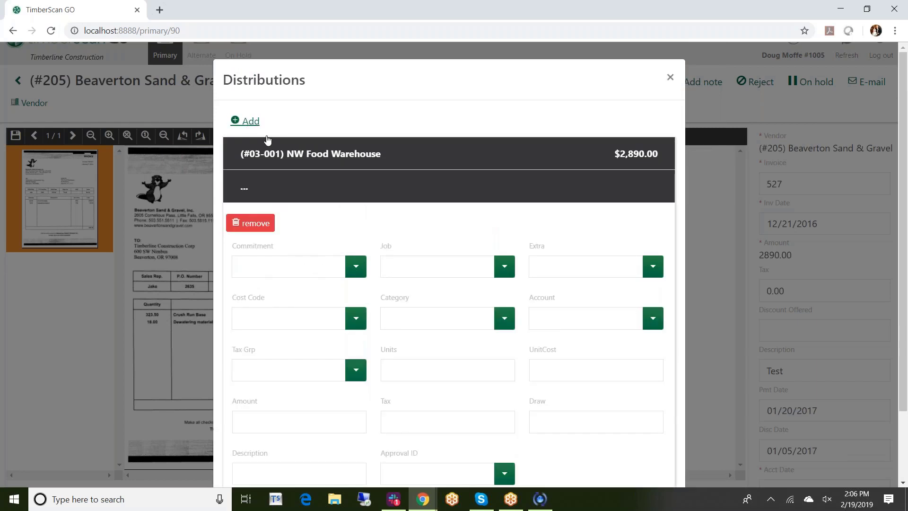
{"action": "left_click", "coordinate": [246, 190]}
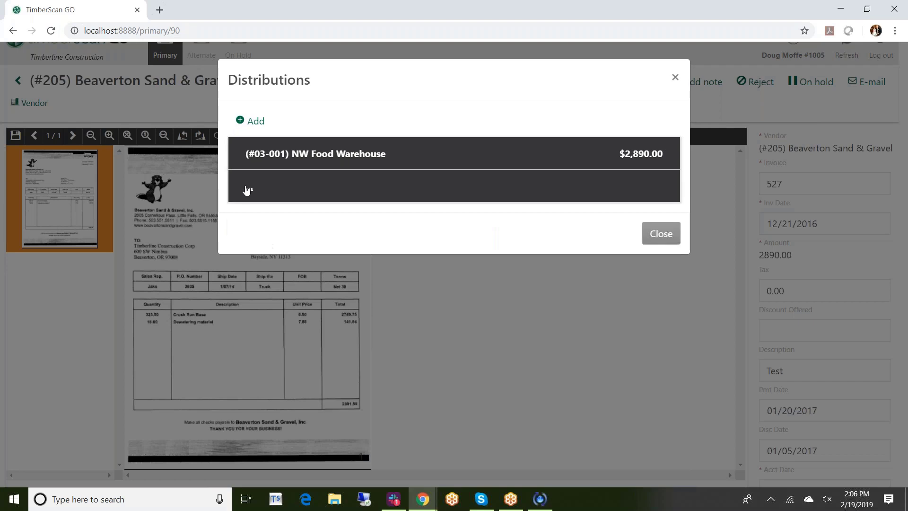
{"action": "left_click", "coordinate": [245, 190]}
{"action": "left_click", "coordinate": [352, 273]}
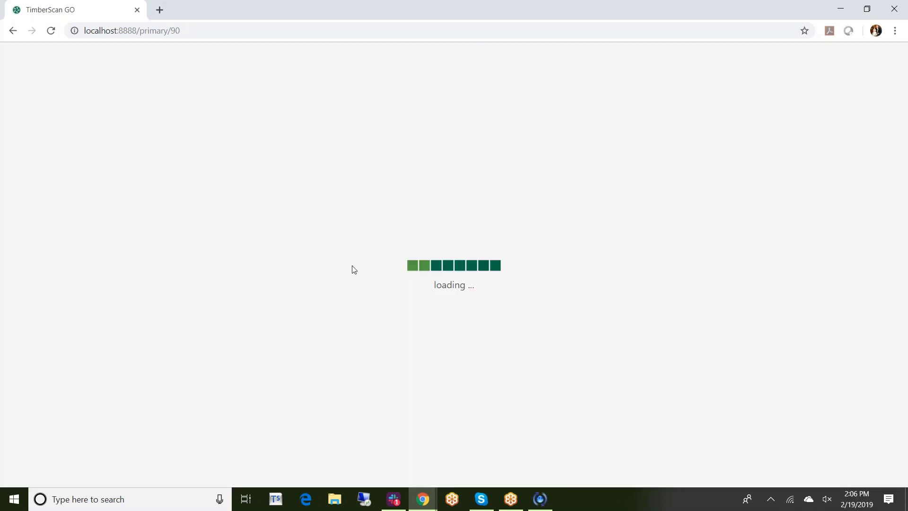
{"action": "left_click", "coordinate": [316, 296]}
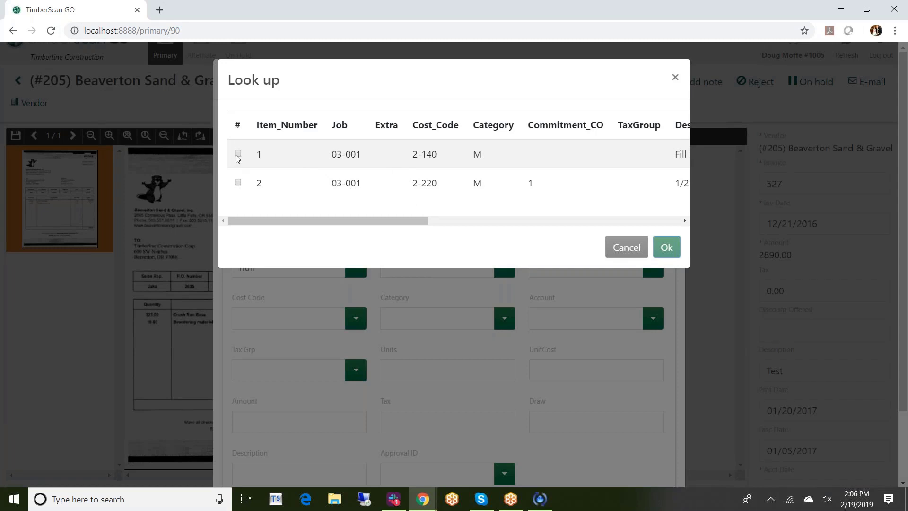
{"action": "left_click", "coordinate": [238, 153]}
{"action": "left_click", "coordinate": [664, 248]}
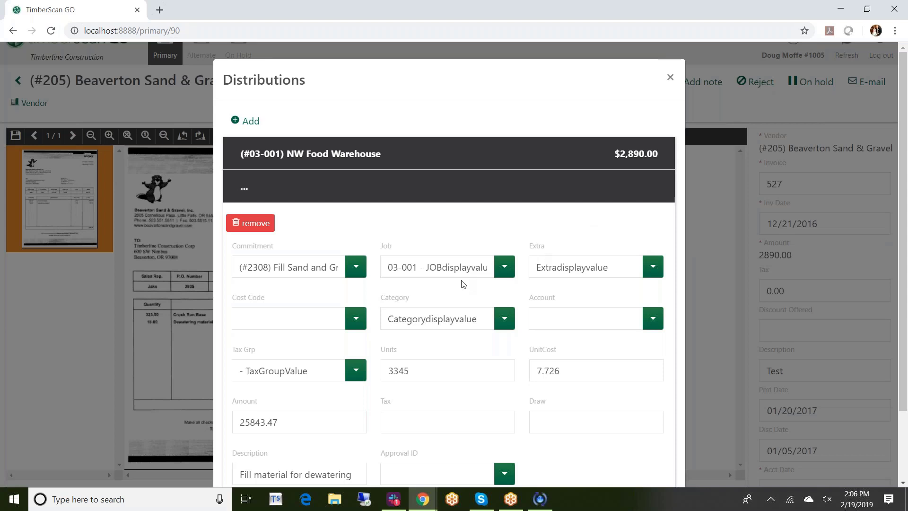
{"action": "scroll", "coordinate": [461, 284], "scroll_direction": "down", "scroll_amount": 2}
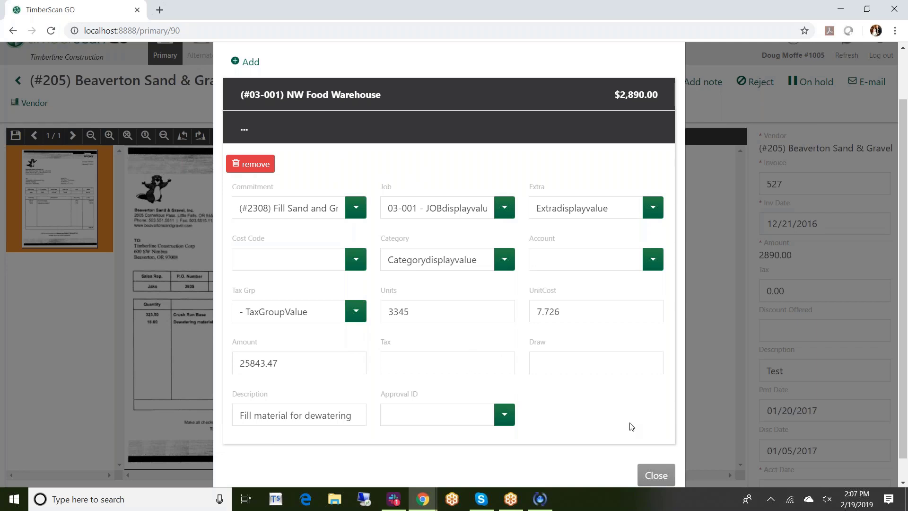
{"action": "left_click", "coordinate": [656, 476]}
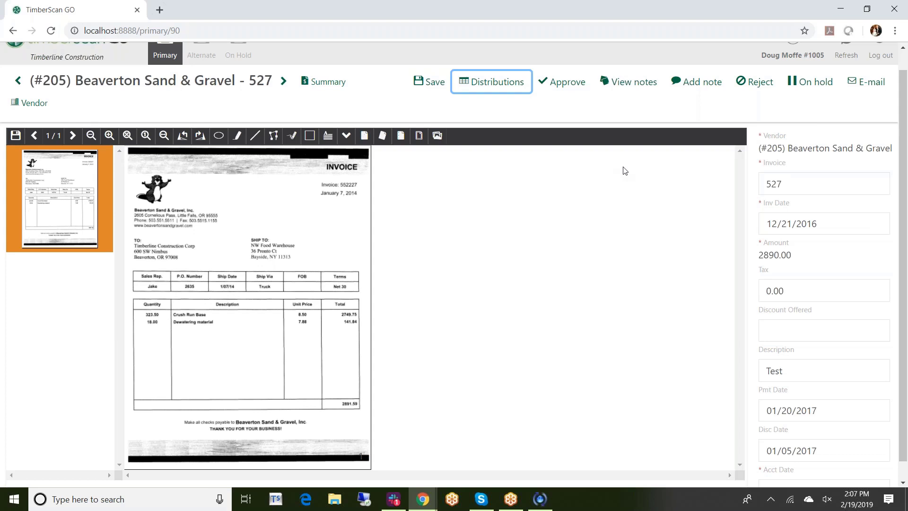
After checking the notes history, add the note 'Please see me.' to invoice 527
{"action": "left_click", "coordinate": [627, 84]}
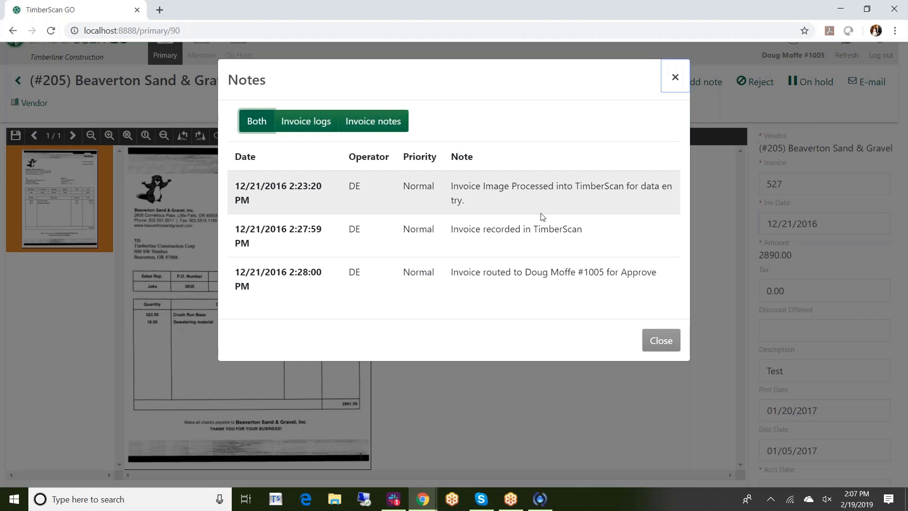
{"action": "left_click", "coordinate": [667, 345]}
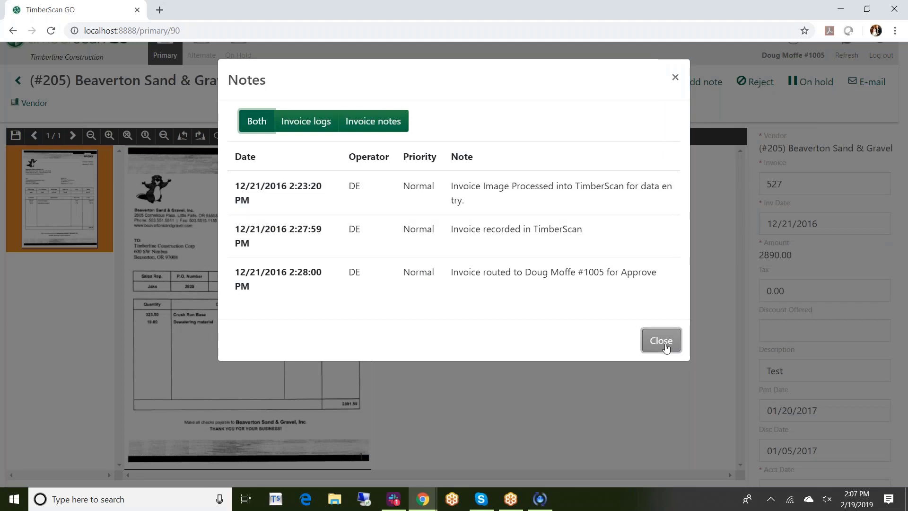
{"action": "left_click", "coordinate": [699, 82]}
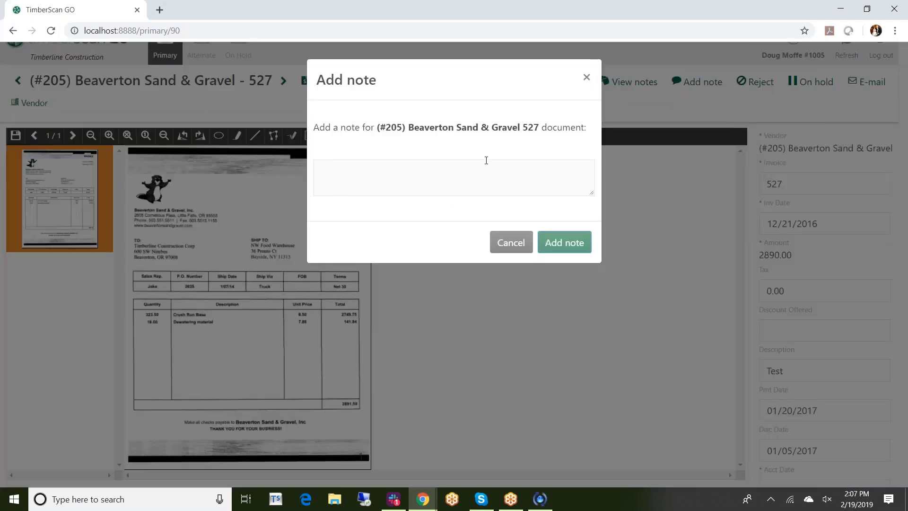
{"action": "left_click", "coordinate": [323, 169]}
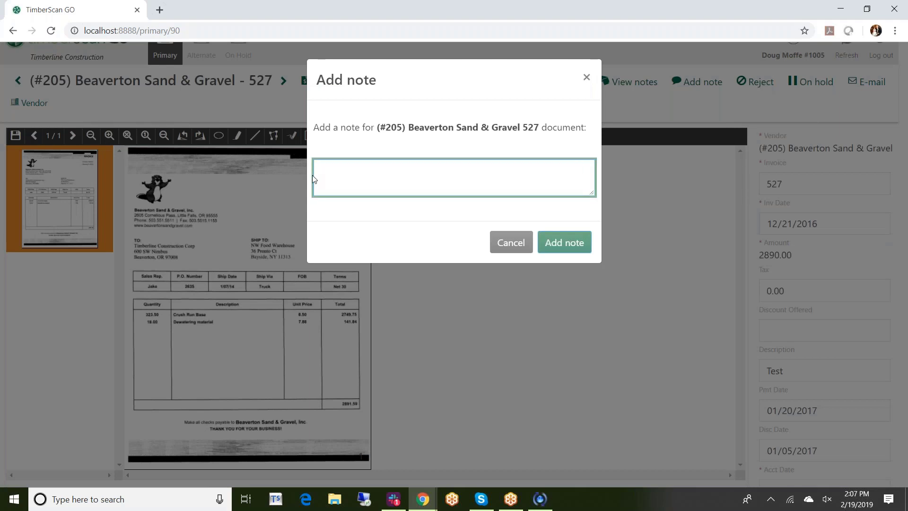
{"action": "type", "text": "p"}
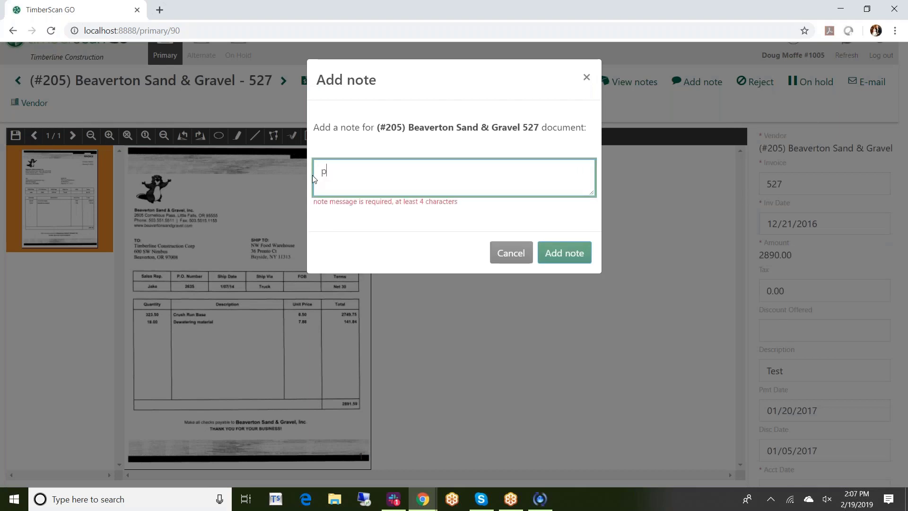
{"action": "type", "text": "Please see me"}
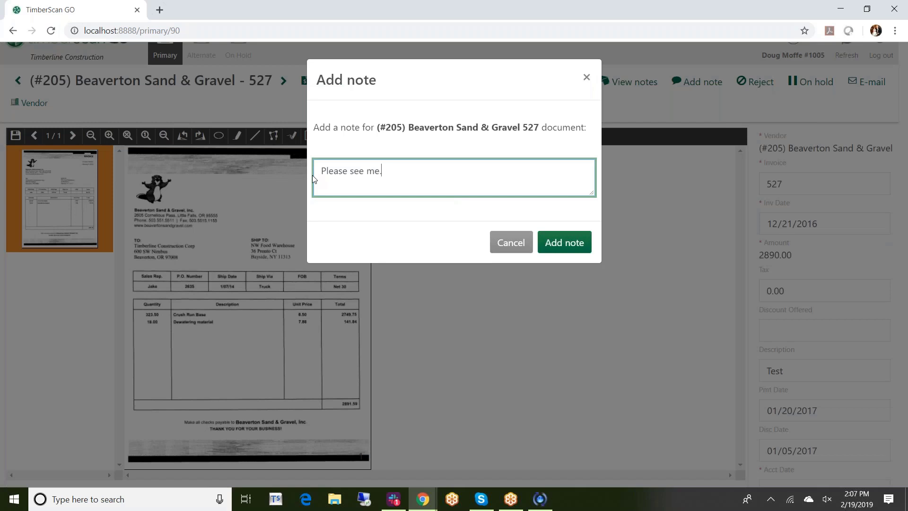
{"action": "type", "text": "."}
{"action": "left_click", "coordinate": [553, 246]}
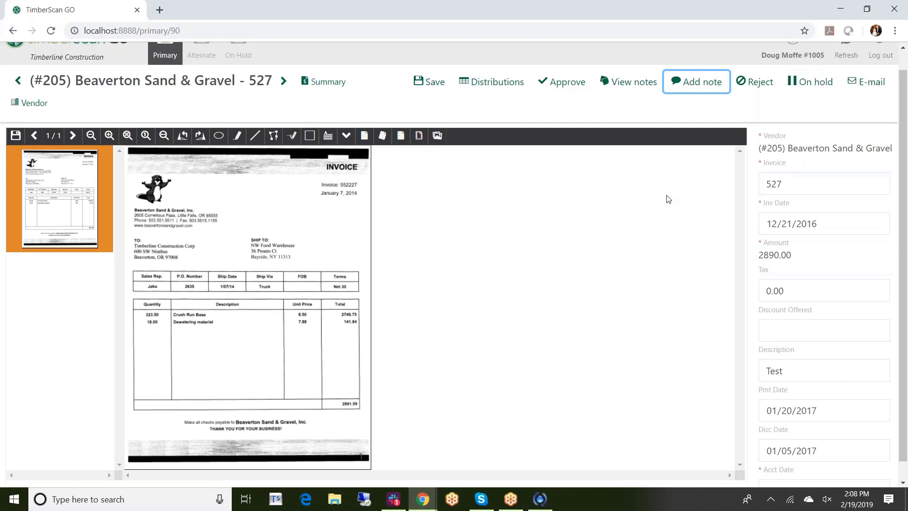
{"action": "left_click", "coordinate": [869, 88]}
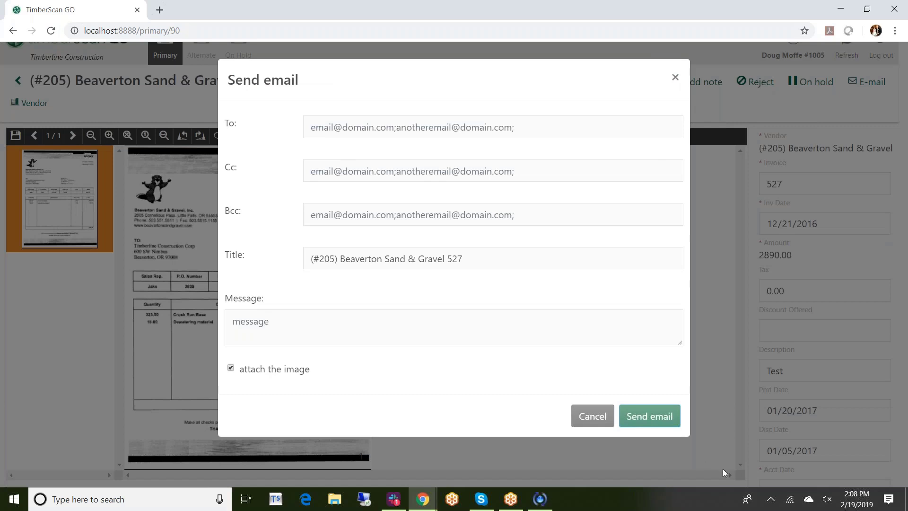
{"action": "left_click", "coordinate": [675, 79]}
{"action": "scroll", "coordinate": [611, 305], "scroll_direction": "up", "scroll_amount": 1}
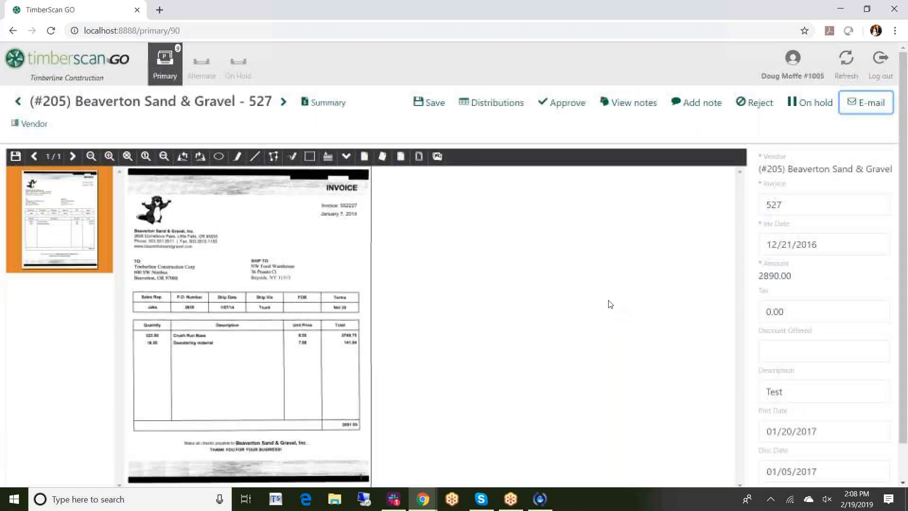
{"action": "left_click", "coordinate": [318, 102]}
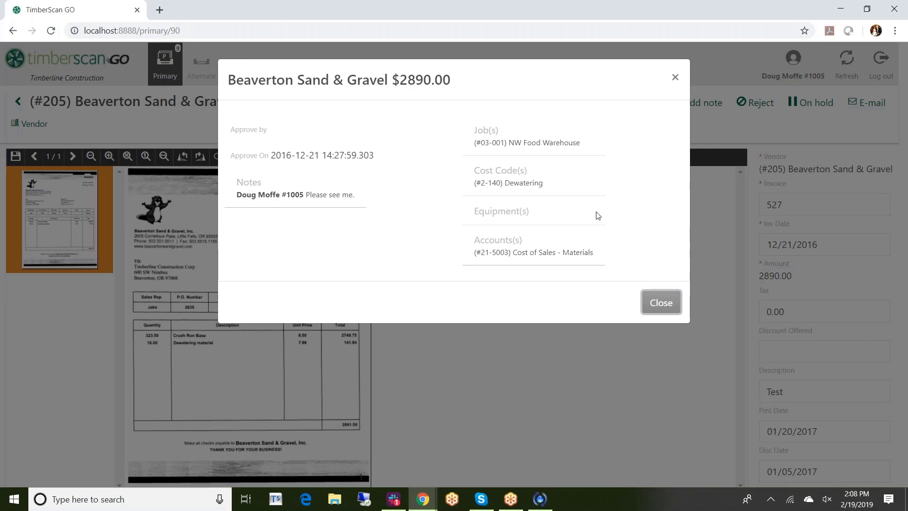
{"action": "left_click", "coordinate": [675, 79]}
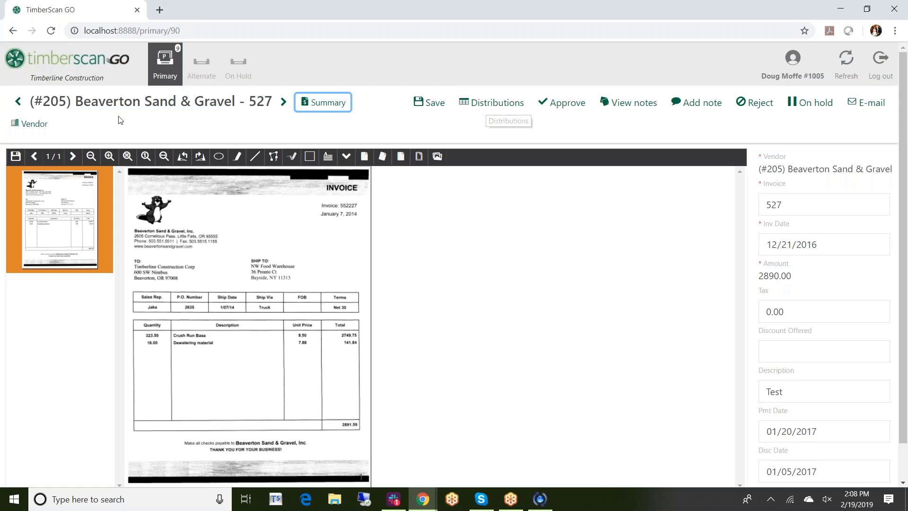
{"action": "left_click", "coordinate": [29, 124]}
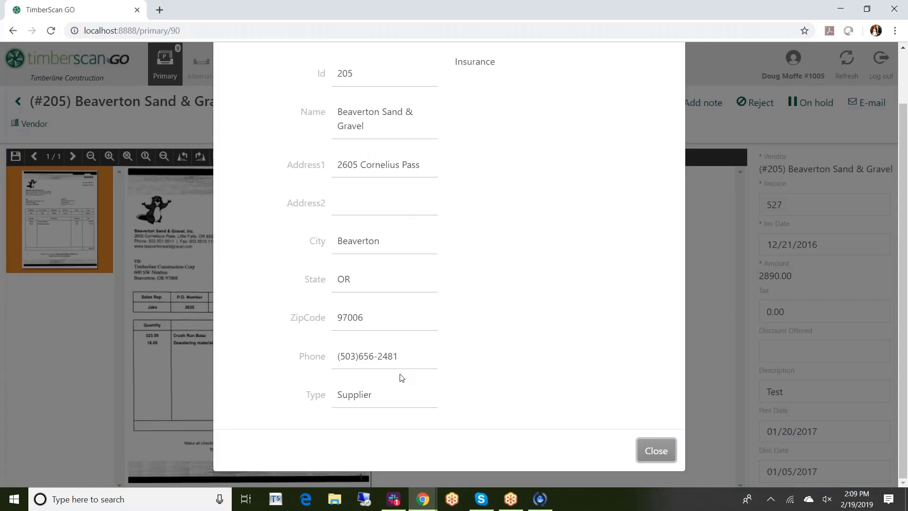
{"action": "left_click", "coordinate": [655, 451]}
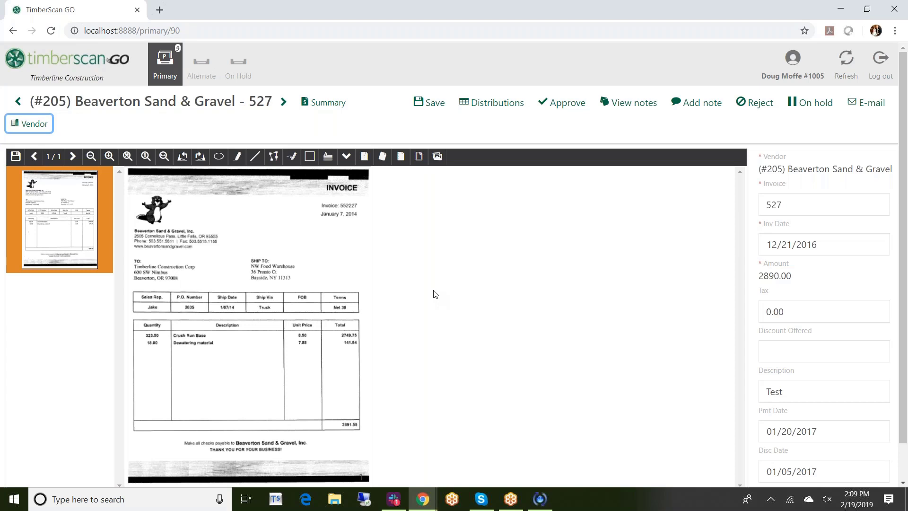
Mark the invoice image: yellow highlight above P.O. Number, blue arrow by SHIP TO, blue scribble over line items
{"action": "left_click", "coordinate": [237, 161]}
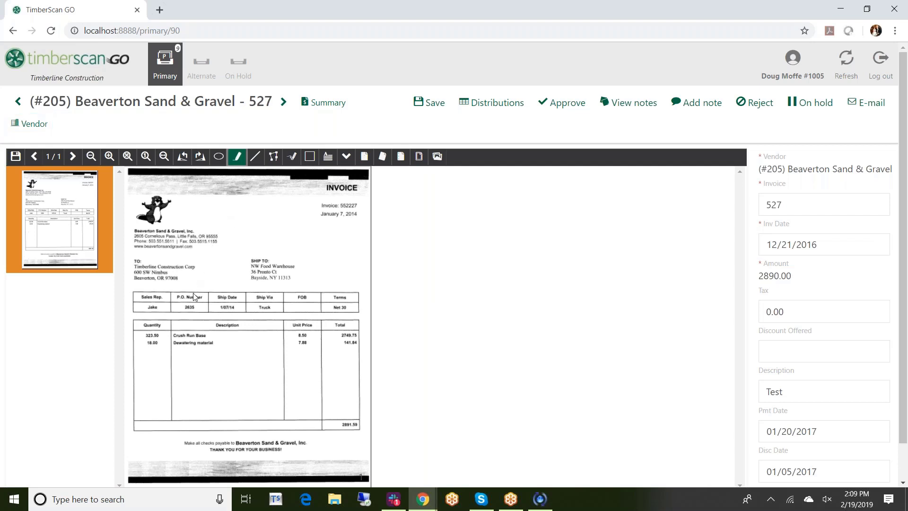
{"action": "mouse_move", "coordinate": [190, 281]}
{"action": "left_mouse_down"}
{"action": "mouse_move", "coordinate": [160, 234]}
{"action": "mouse_move", "coordinate": [205, 254]}
{"action": "left_mouse_up"}
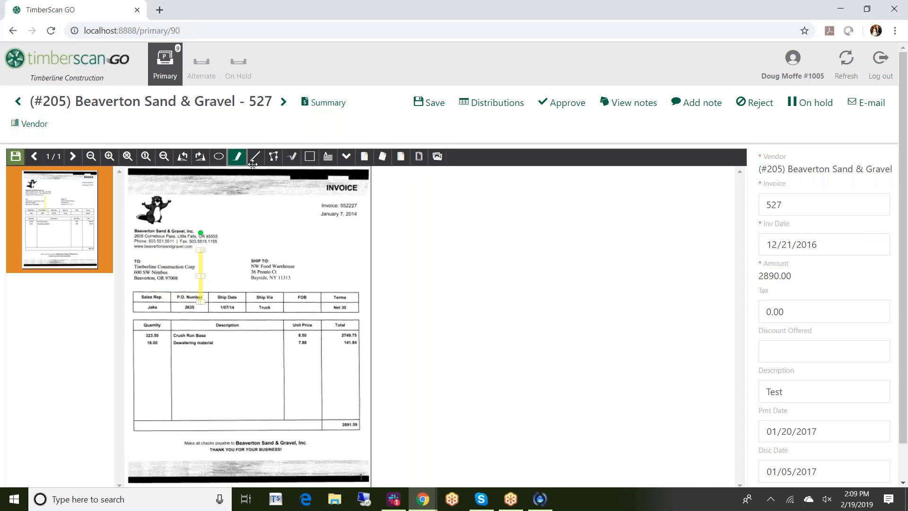
{"action": "left_click", "coordinate": [254, 157]}
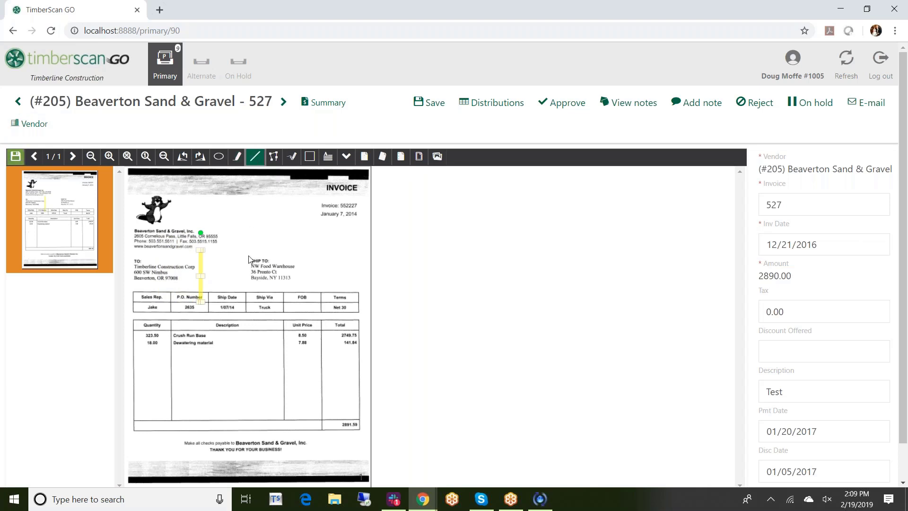
{"action": "mouse_move", "coordinate": [241, 270]}
{"action": "left_mouse_down"}
{"action": "mouse_move", "coordinate": [230, 234]}
{"action": "mouse_move", "coordinate": [261, 234]}
{"action": "left_mouse_up"}
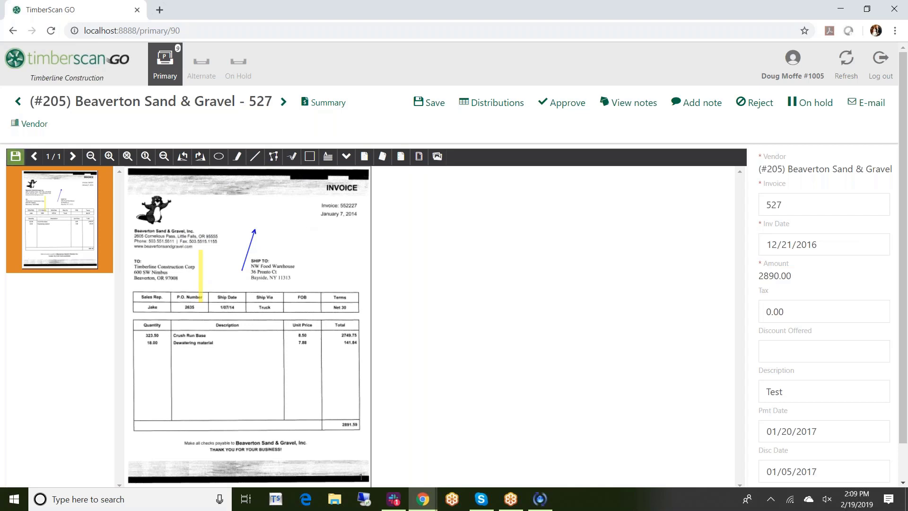
{"action": "left_click", "coordinate": [291, 157]}
{"action": "mouse_move", "coordinate": [199, 390]}
{"action": "left_mouse_down"}
{"action": "mouse_move", "coordinate": [177, 359]}
{"action": "mouse_move", "coordinate": [196, 316]}
{"action": "left_mouse_up"}
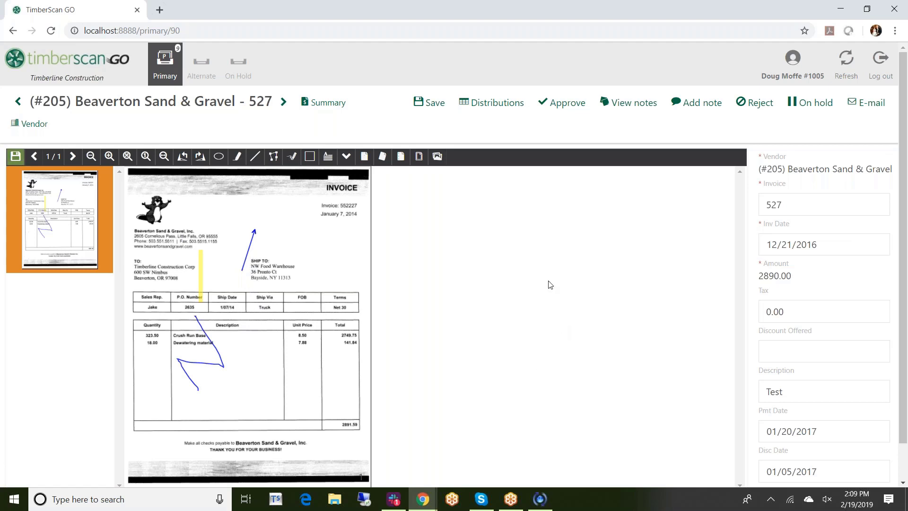
{"action": "left_click", "coordinate": [563, 104]}
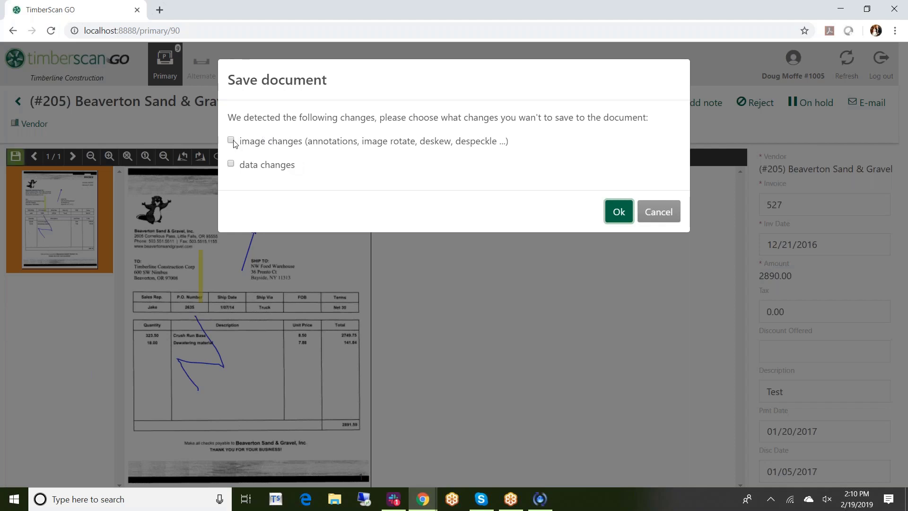
{"action": "left_click", "coordinate": [231, 164]}
{"action": "left_click", "coordinate": [659, 212]}
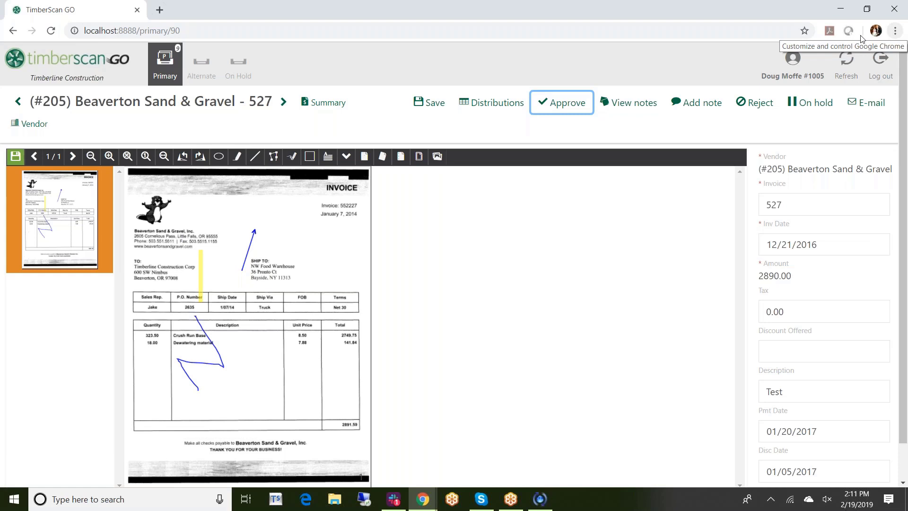
Return to the Primary invoices list and open Chrome's Developer tools from More tools
{"action": "left_click", "coordinate": [169, 63]}
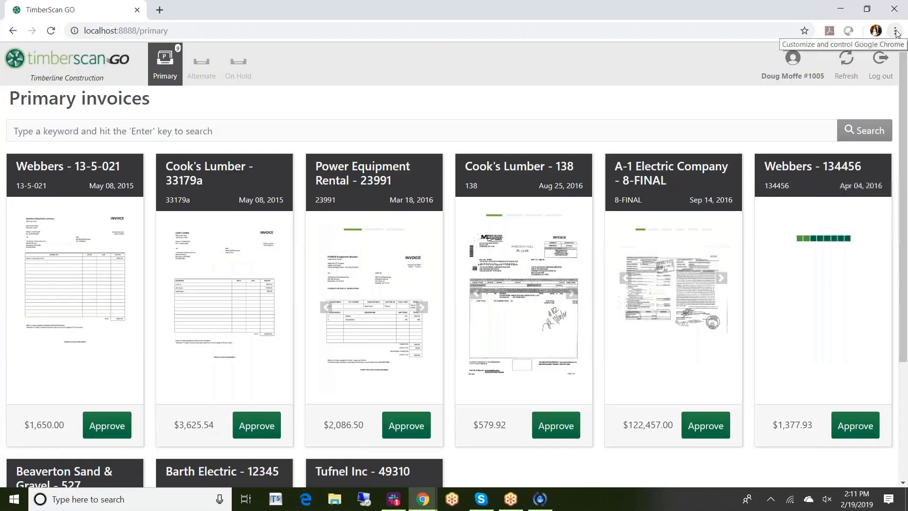
{"action": "left_click", "coordinate": [894, 32]}
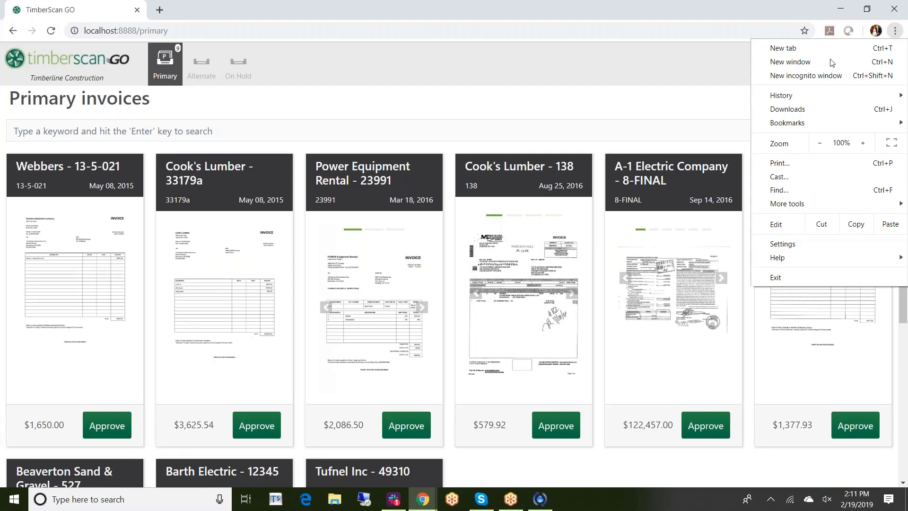
{"action": "mouse_move", "coordinate": [777, 211]}
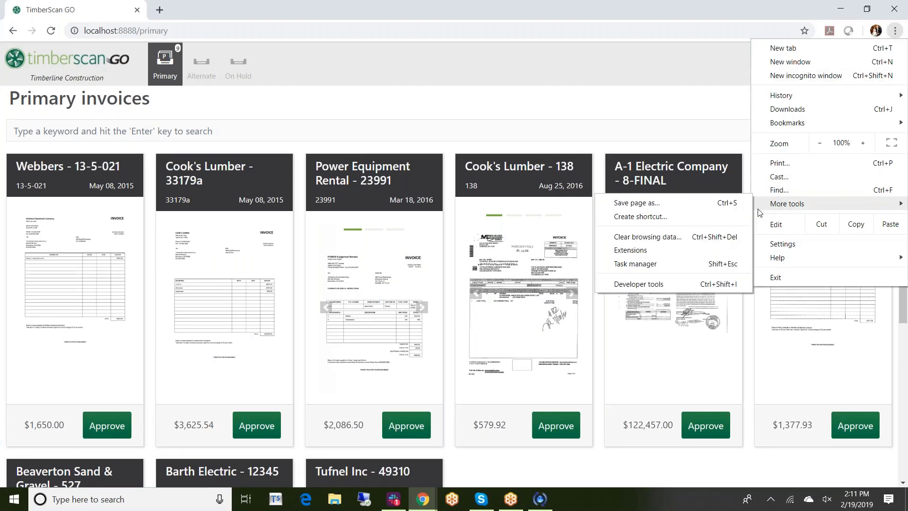
{"action": "left_click", "coordinate": [634, 285]}
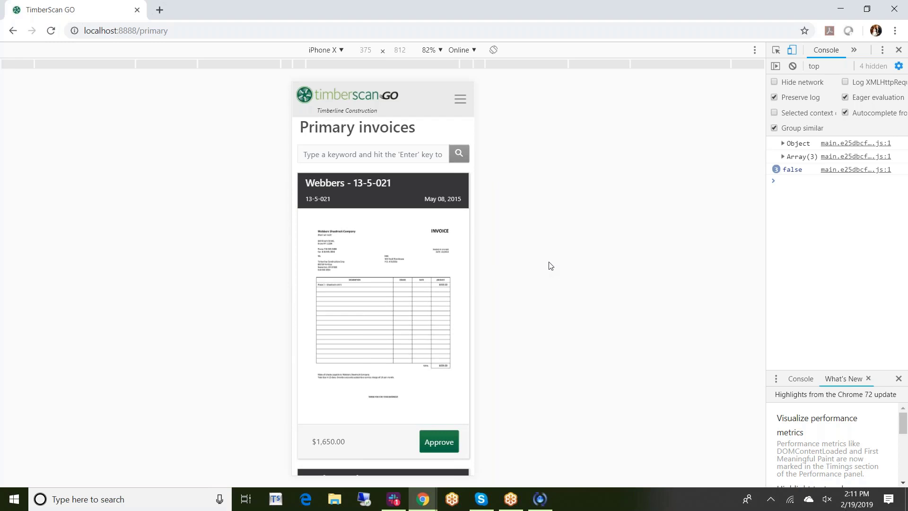
{"action": "left_click", "coordinate": [342, 51]}
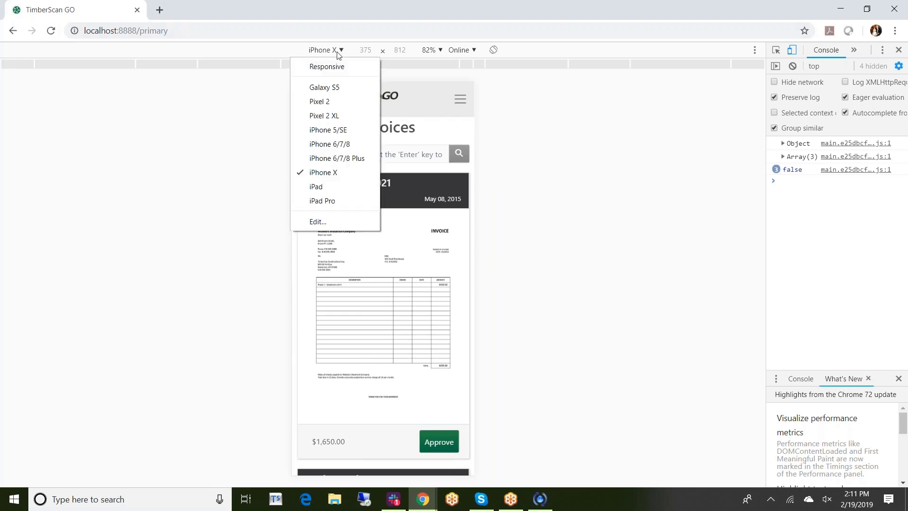
{"action": "left_click", "coordinate": [322, 201]}
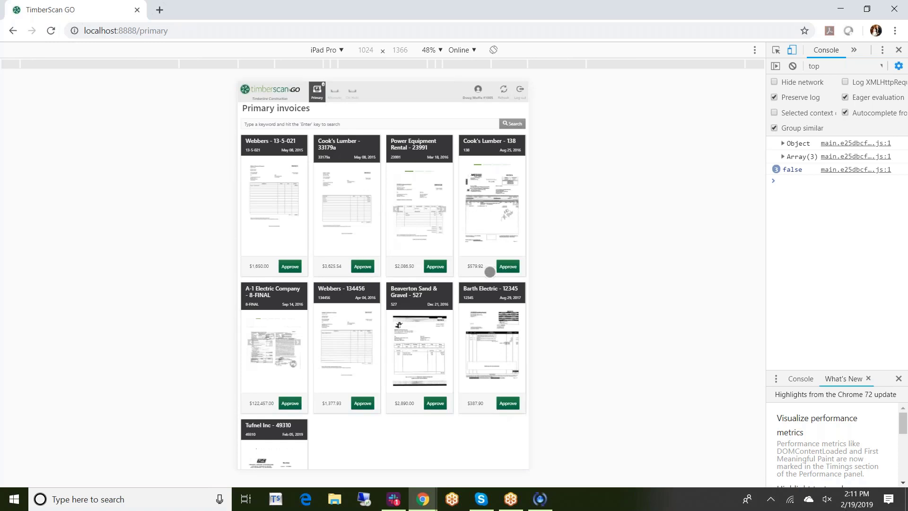
{"action": "left_click", "coordinate": [441, 50]}
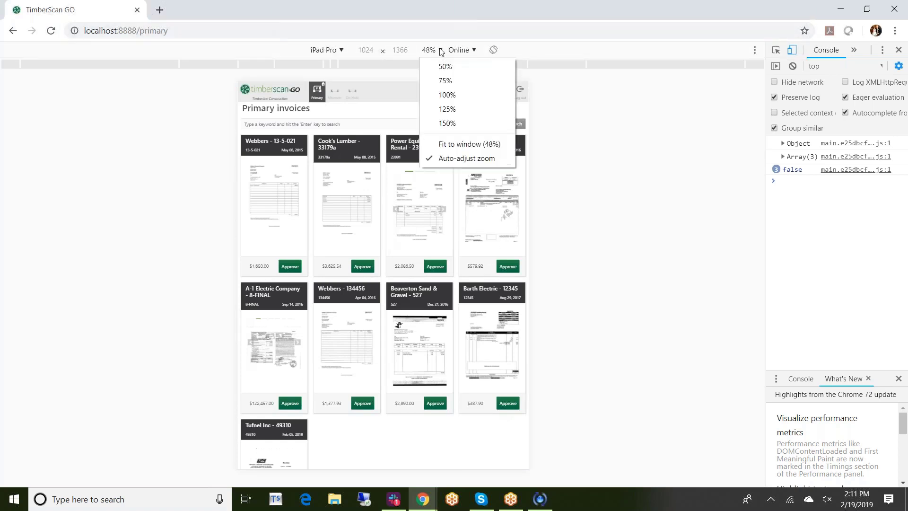
{"action": "left_click", "coordinate": [445, 95]}
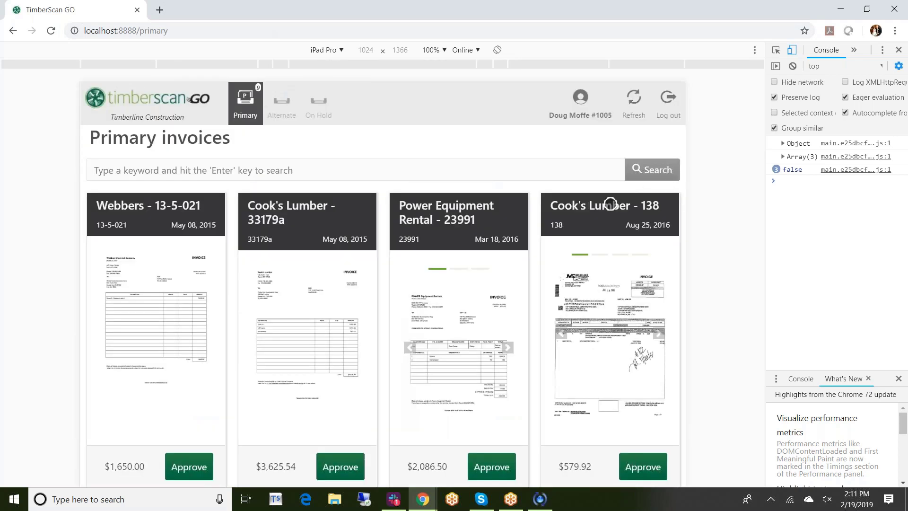
{"action": "scroll", "coordinate": [543, 226], "scroll_direction": "down", "scroll_amount": 4}
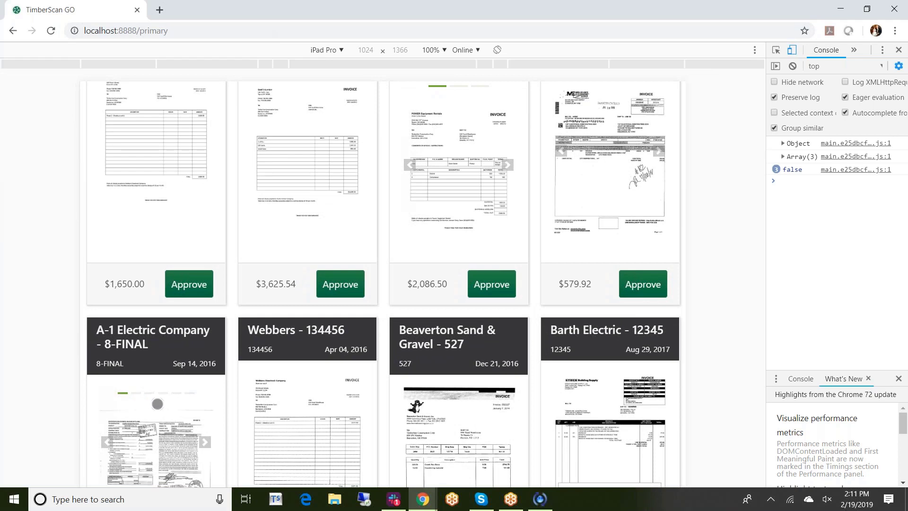
{"action": "left_click", "coordinate": [307, 403]}
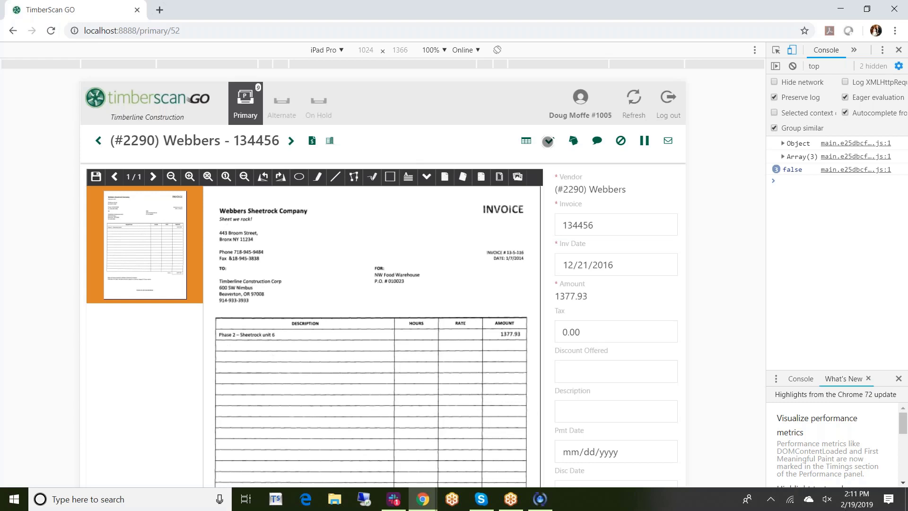
{"action": "left_click", "coordinate": [548, 141]}
{"action": "left_click", "coordinate": [517, 116]}
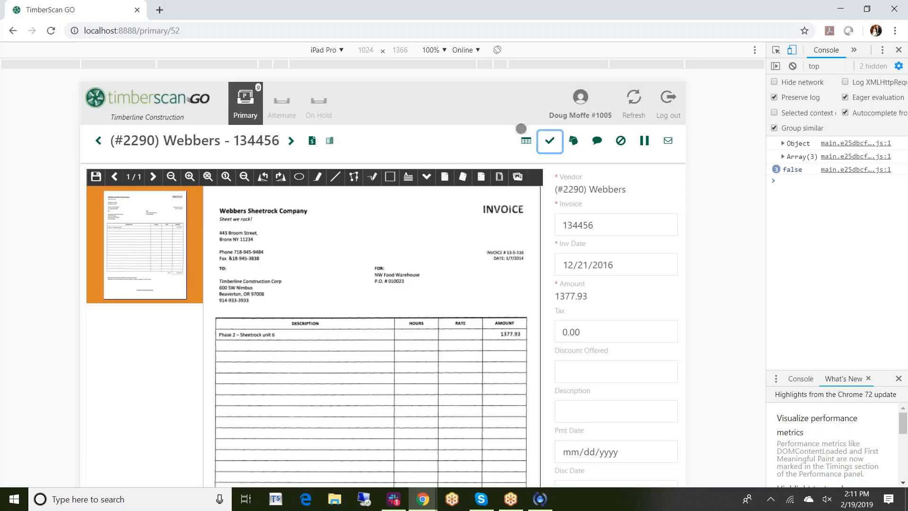
{"action": "left_click", "coordinate": [525, 140]}
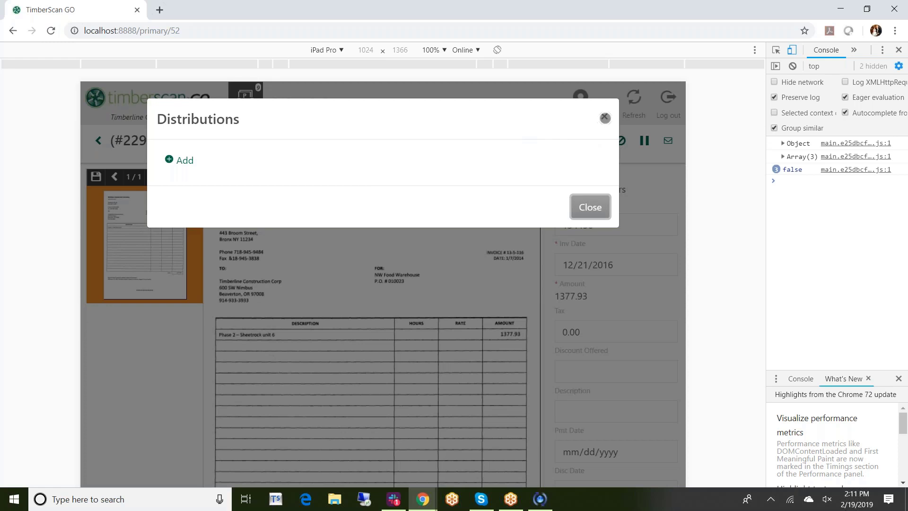
{"action": "left_click", "coordinate": [601, 117]}
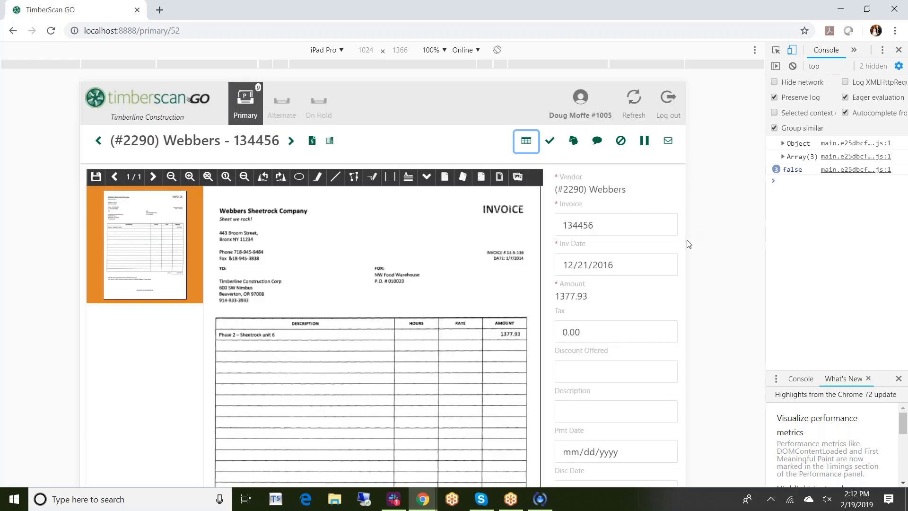
Switch emulation to iPhone X, try 100% zoom, then settle on 75%
{"action": "left_click", "coordinate": [342, 50]}
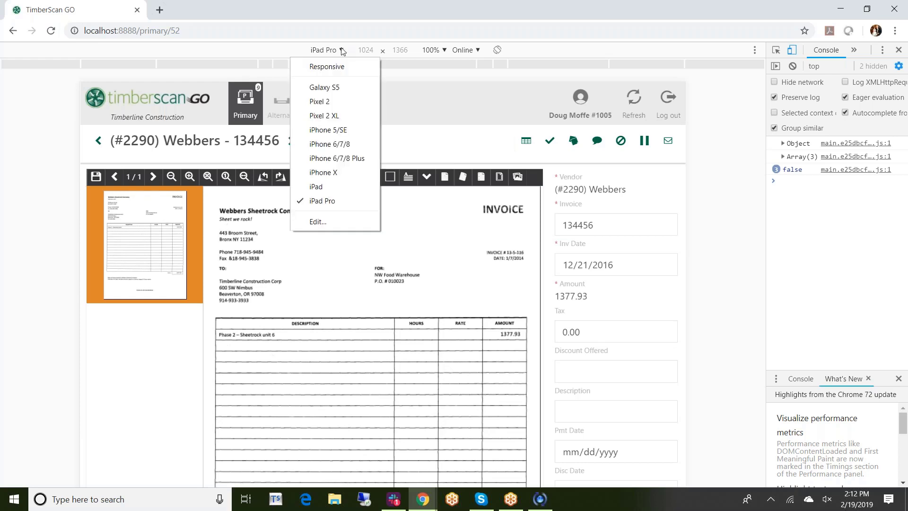
{"action": "left_click", "coordinate": [315, 173]}
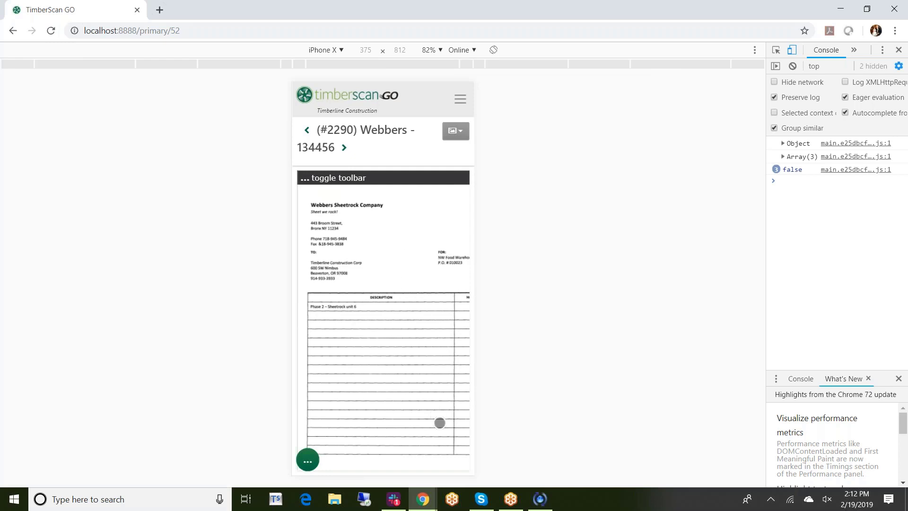
{"action": "left_click", "coordinate": [441, 50]}
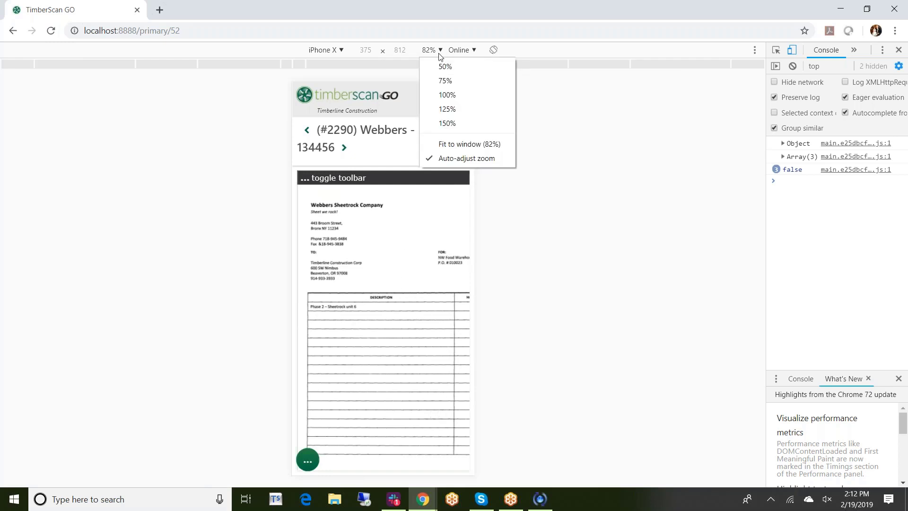
{"action": "left_click", "coordinate": [447, 95]}
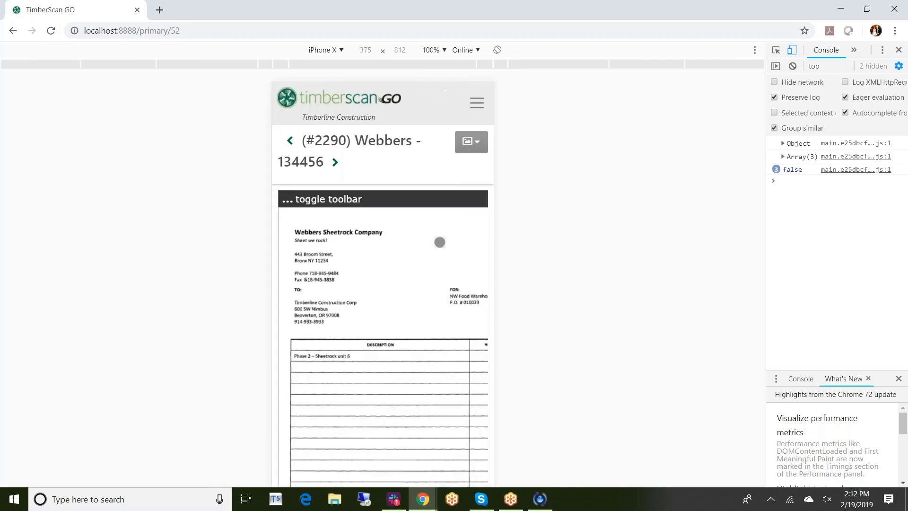
{"action": "scroll", "coordinate": [437, 245], "scroll_direction": "down", "scroll_amount": 2}
{"action": "scroll", "coordinate": [433, 247], "scroll_direction": "up", "scroll_amount": 2}
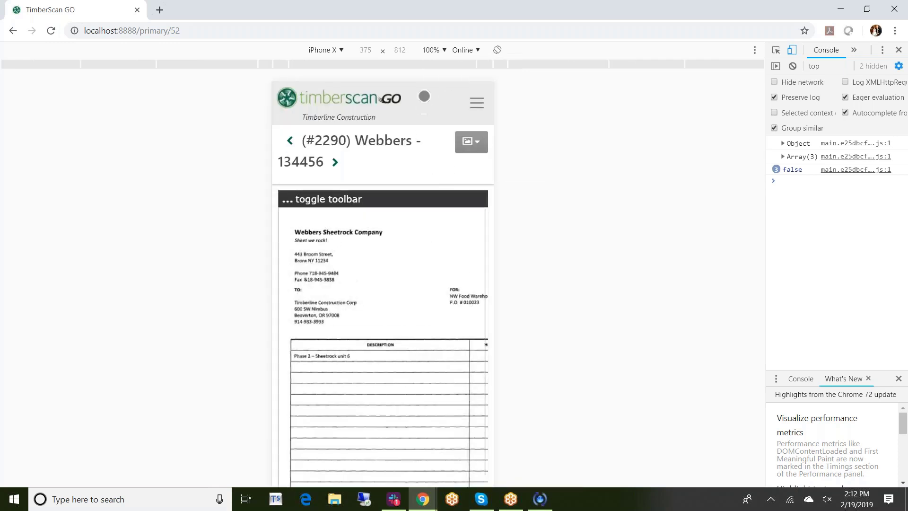
{"action": "left_click", "coordinate": [445, 50]}
{"action": "left_click", "coordinate": [443, 81]}
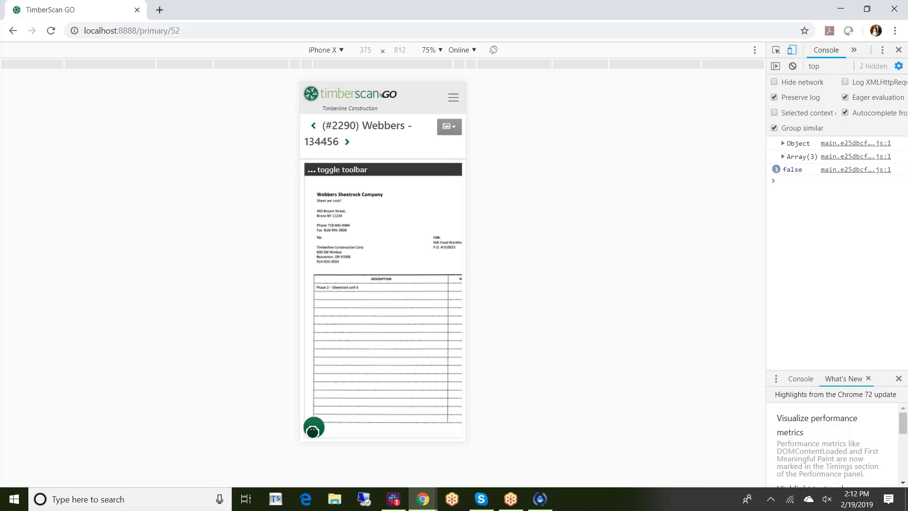
{"action": "left_click", "coordinate": [313, 431]}
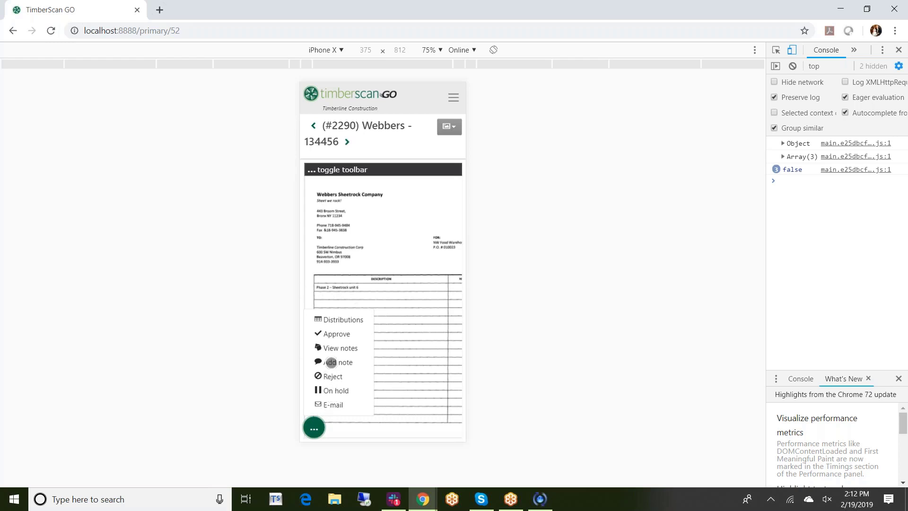
{"action": "left_click", "coordinate": [331, 362]}
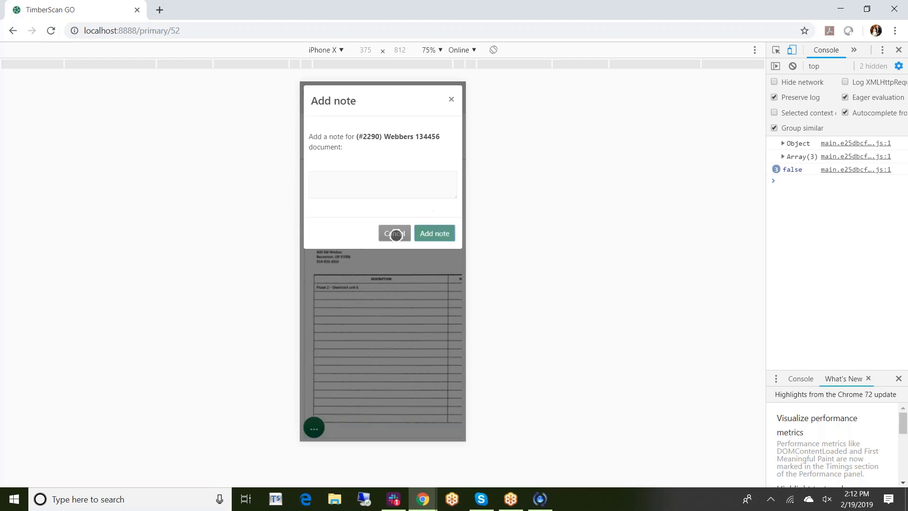
{"action": "left_click", "coordinate": [395, 234]}
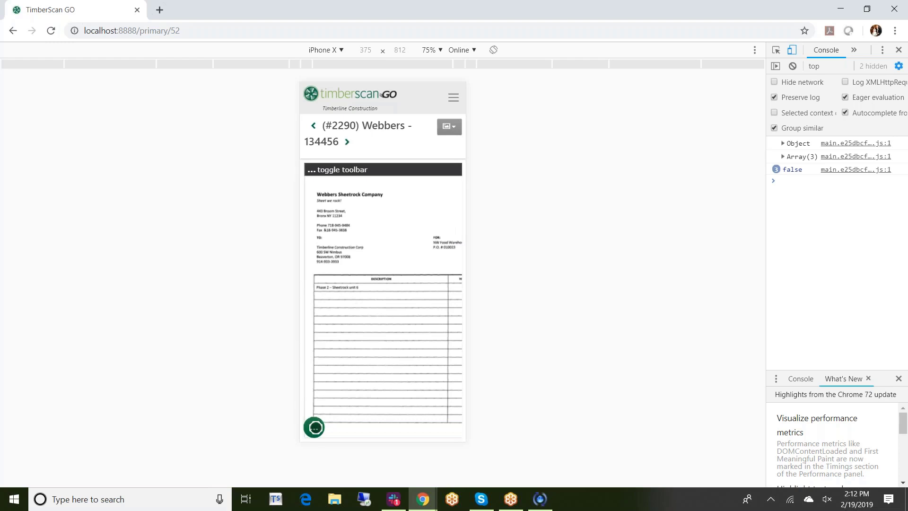
Switch the Webbers 134456 invoice from the Image view to Header fields, then check the actions and view menus
{"action": "left_click", "coordinate": [451, 130]}
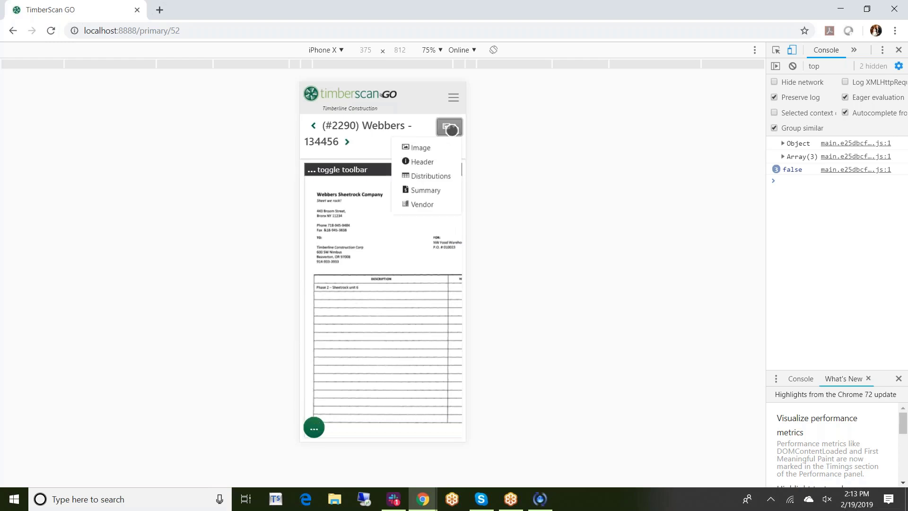
{"action": "left_click", "coordinate": [424, 150]}
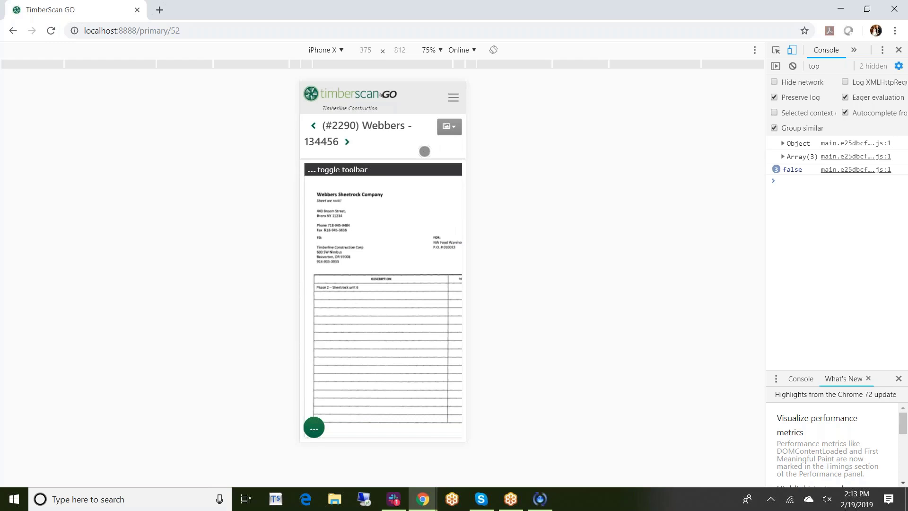
{"action": "left_click", "coordinate": [452, 129]}
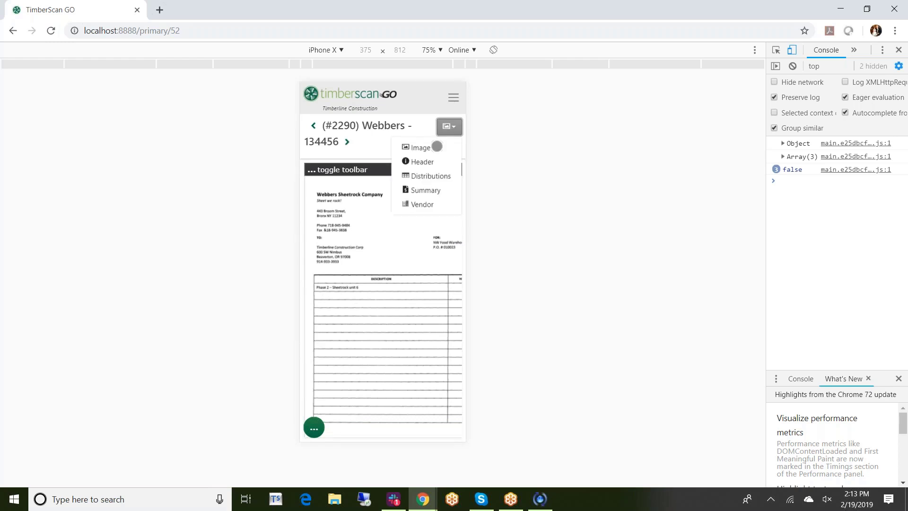
{"action": "left_click", "coordinate": [422, 163]}
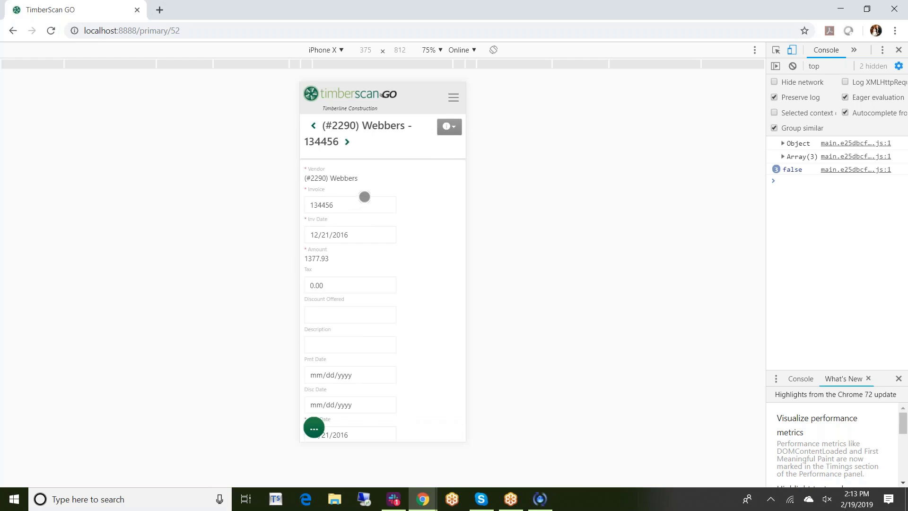
{"action": "left_click", "coordinate": [313, 429]}
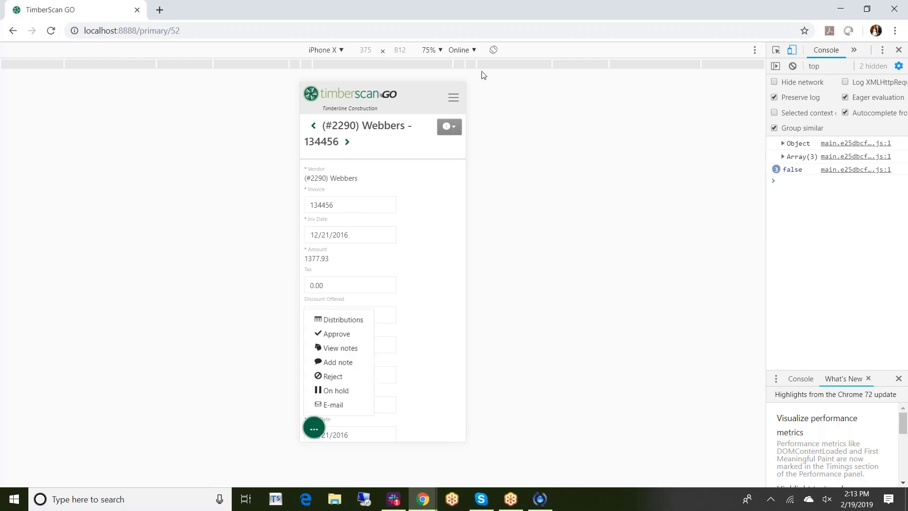
{"action": "left_click", "coordinate": [450, 129]}
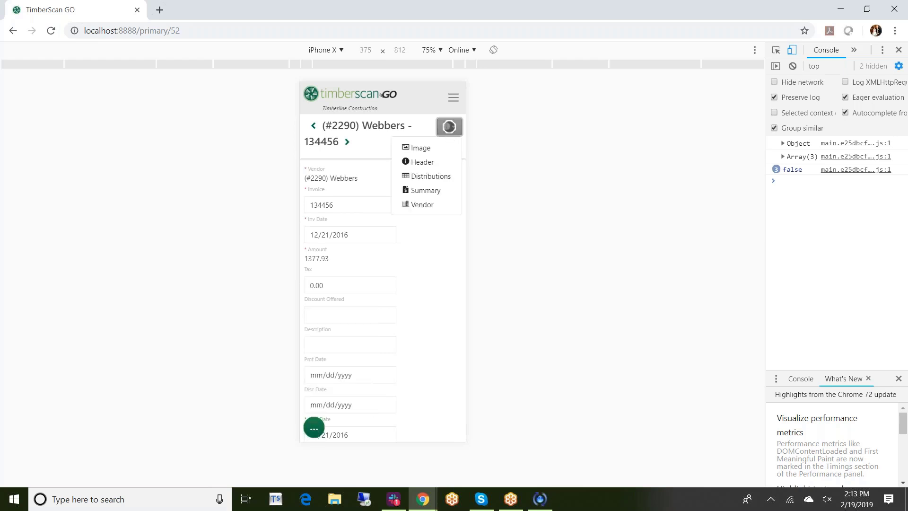